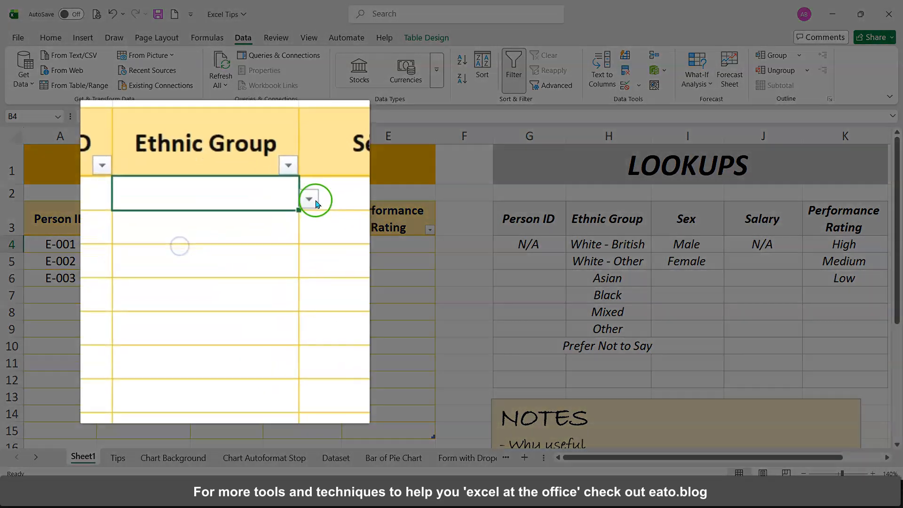
Examine the Ethnic Group dropdown in B4, the columns of the DATA table and the Ethnic Group values under LOOKUPS
click(195, 246)
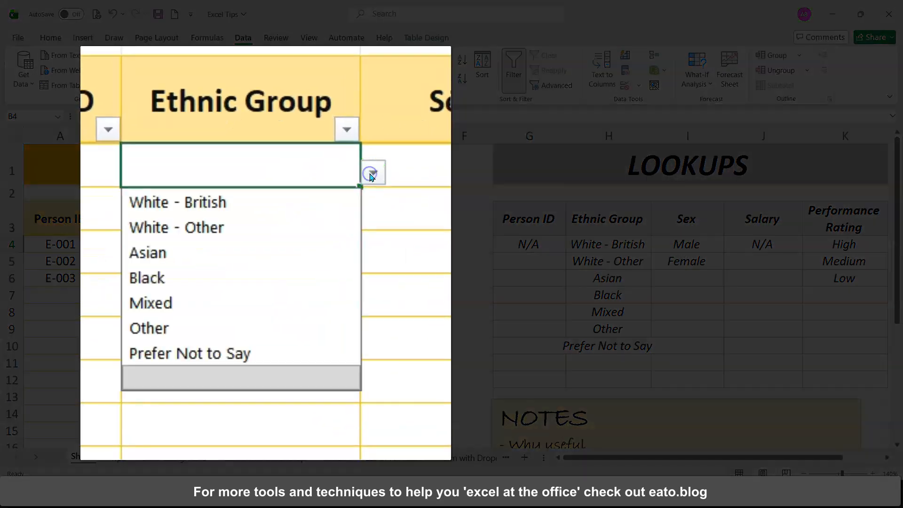
click(239, 152)
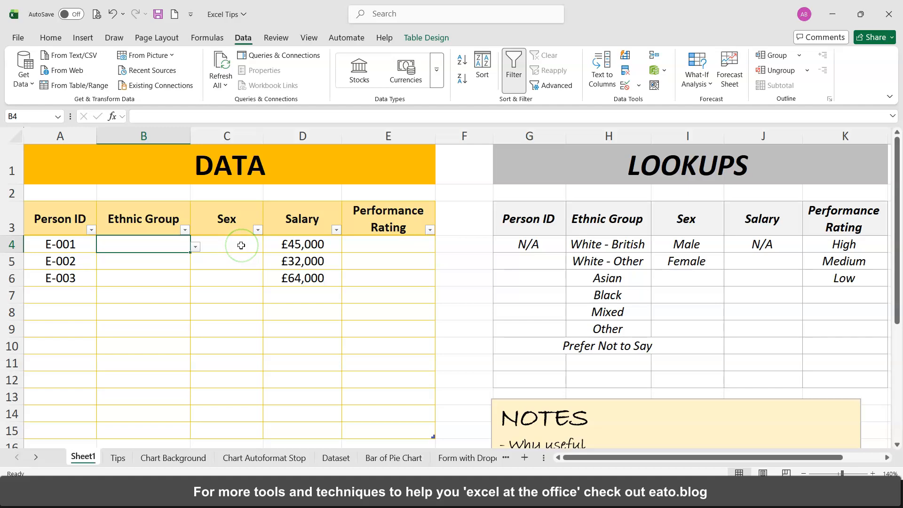
drag(186, 163, 191, 268)
drag(73, 209, 389, 349)
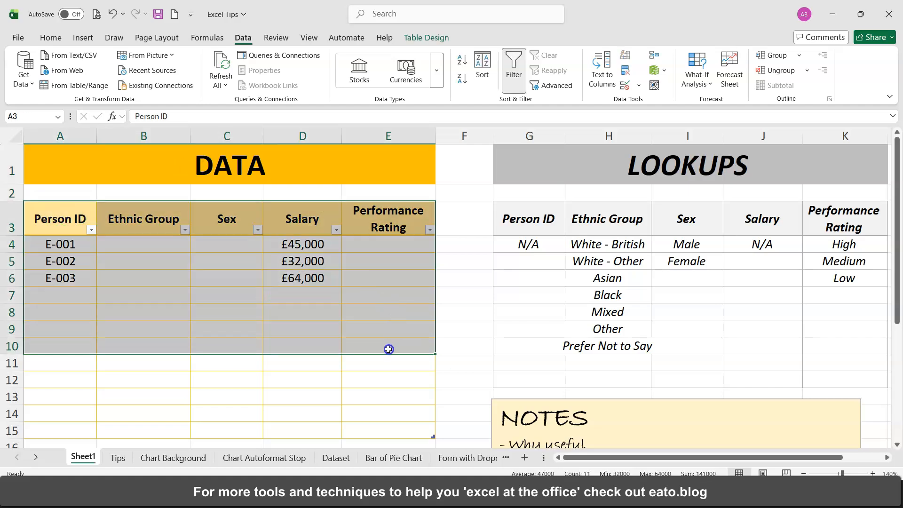
drag(57, 217, 422, 234)
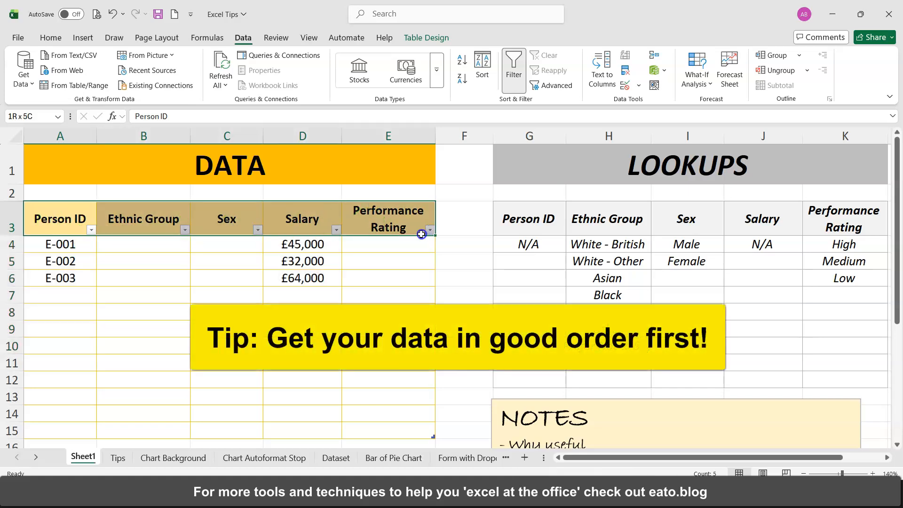
drag(146, 209, 241, 274)
drag(383, 230, 397, 283)
drag(541, 171, 578, 340)
click(579, 340)
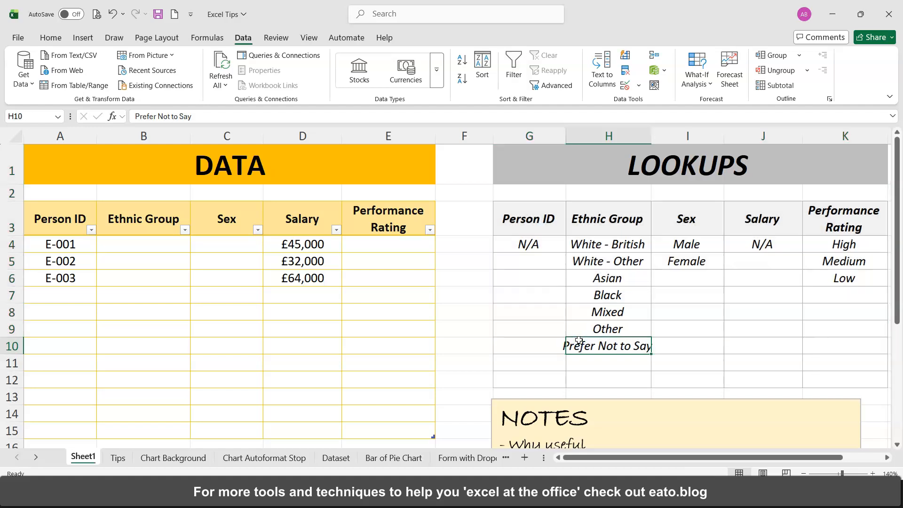
Add list data validation to the Sex cells C4:C15 with the manually entered source "Male, Female"
drag(228, 243, 234, 426)
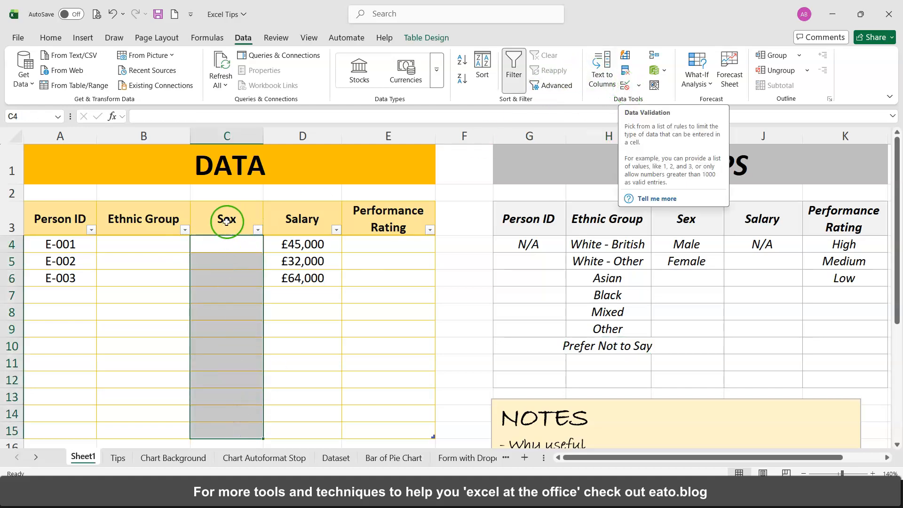
scroll(221, 238, down, 1)
scroll(221, 242, up, 1)
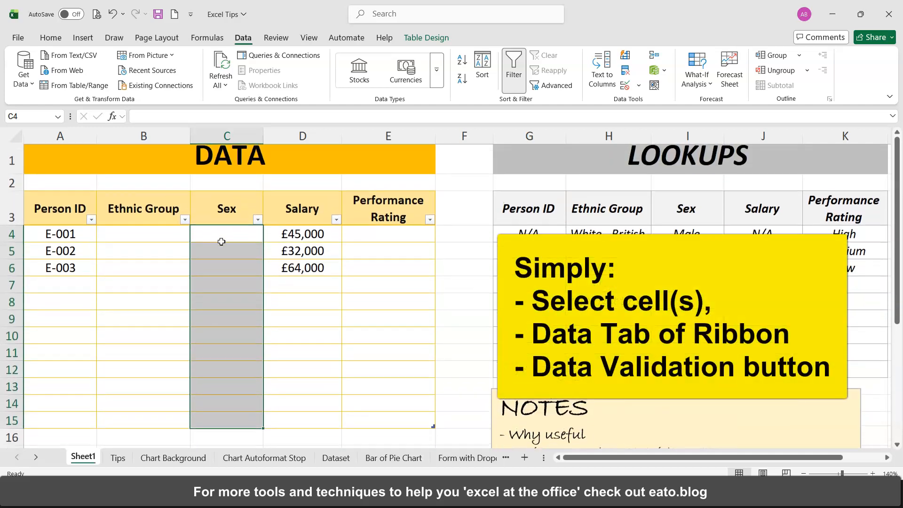
click(631, 87)
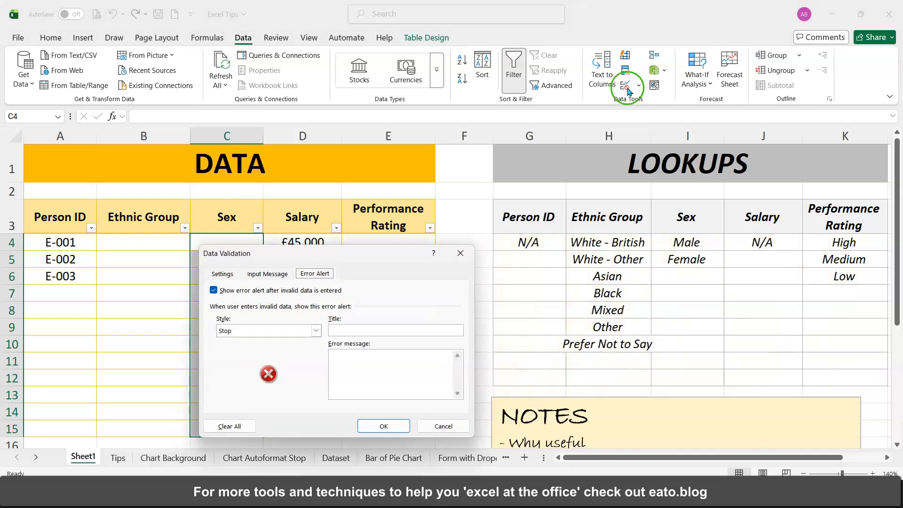
click(226, 278)
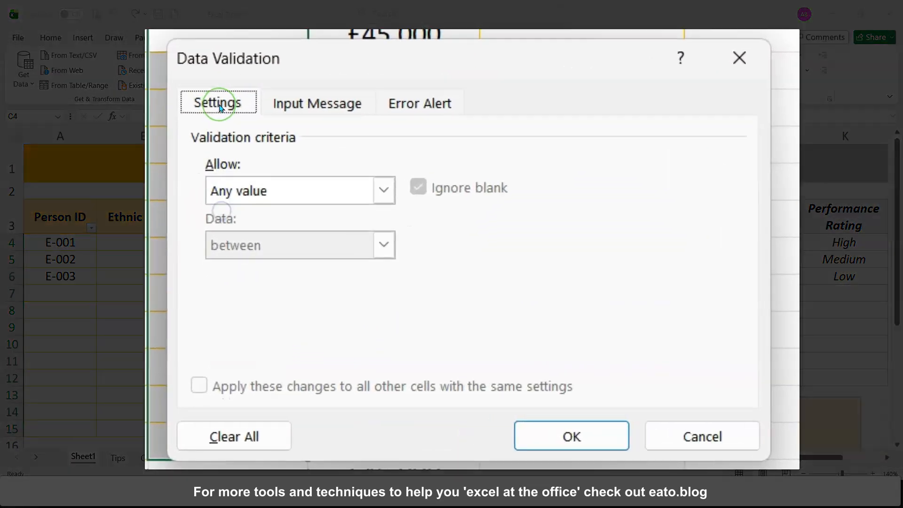
click(278, 191)
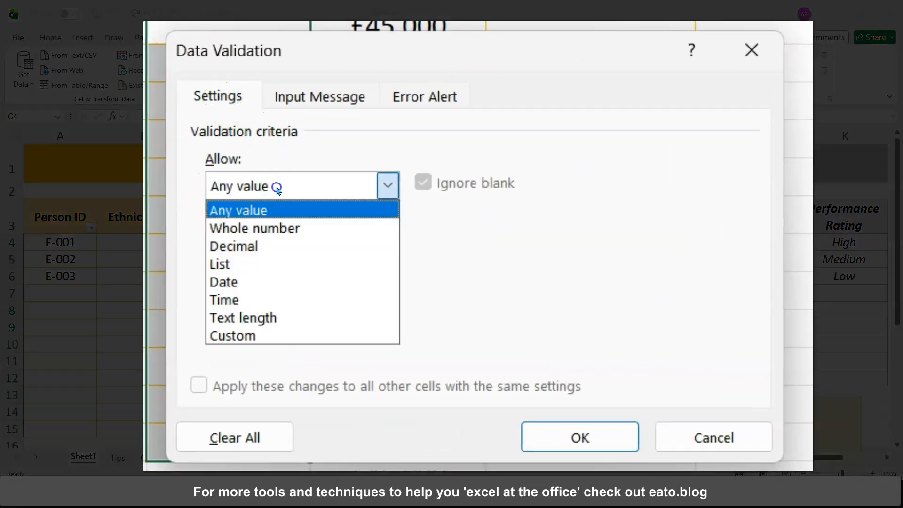
click(249, 262)
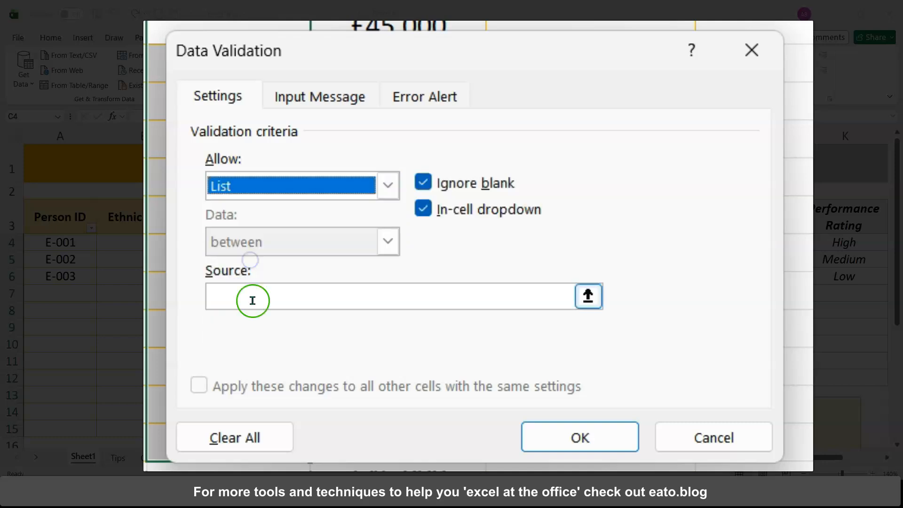
click(252, 299)
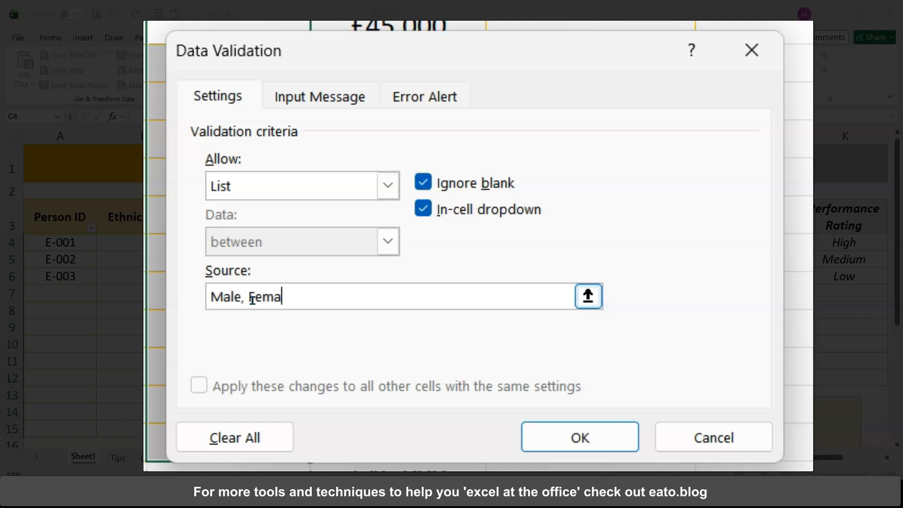
click(599, 435)
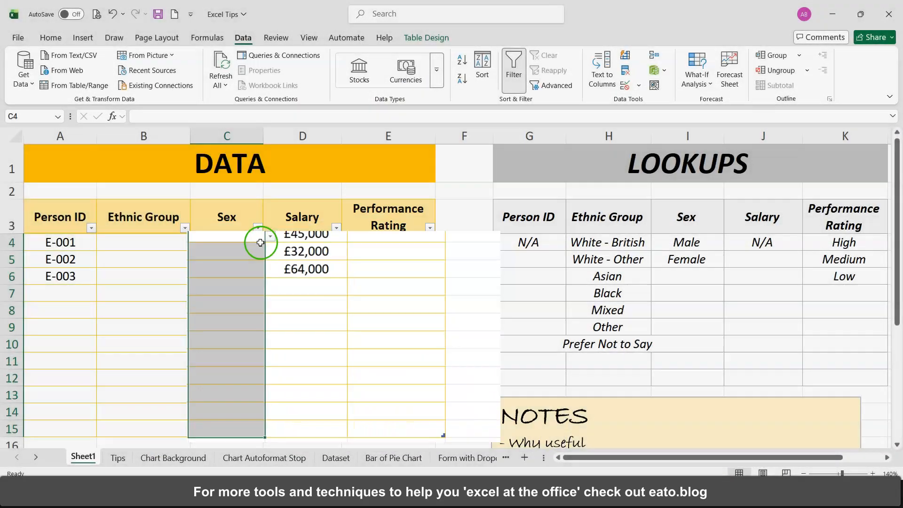
Check the dropdown choices offered in Sex cell C4 and Ethnic Group cell B4
click(267, 244)
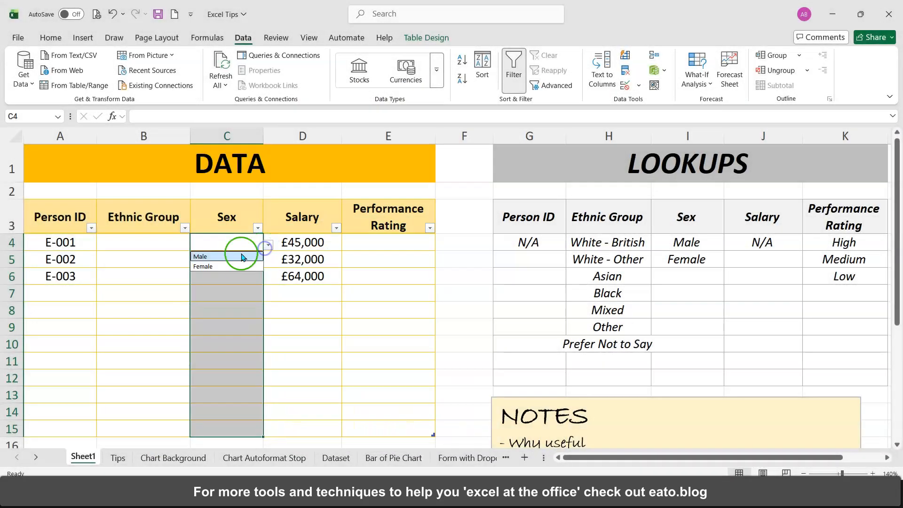
click(688, 271)
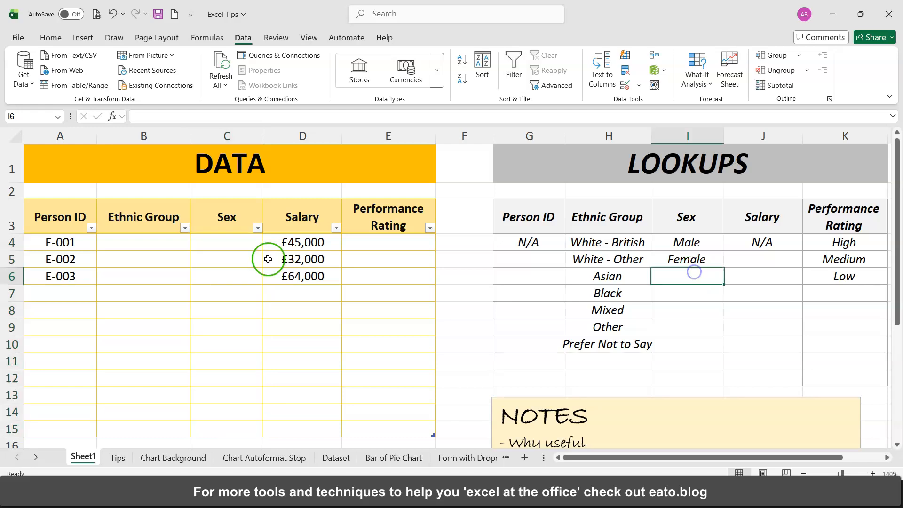
click(224, 247)
click(224, 245)
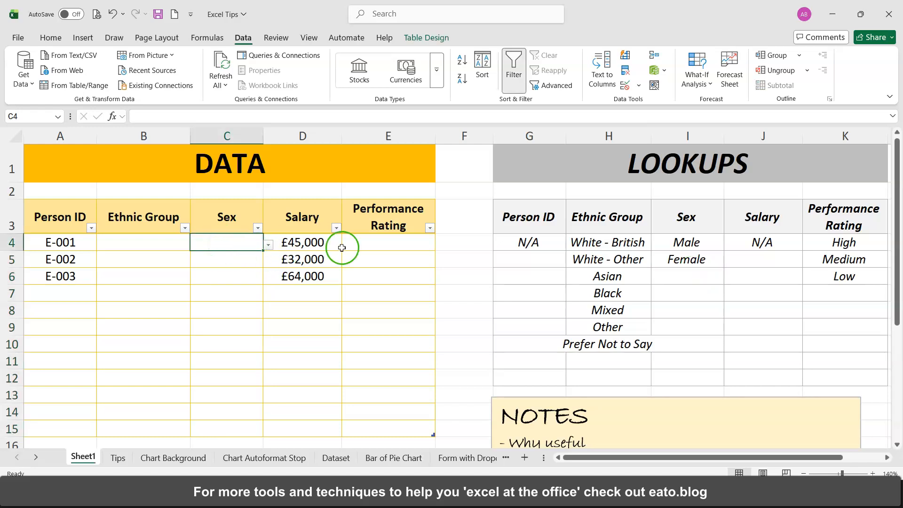
drag(146, 242, 173, 244)
click(194, 244)
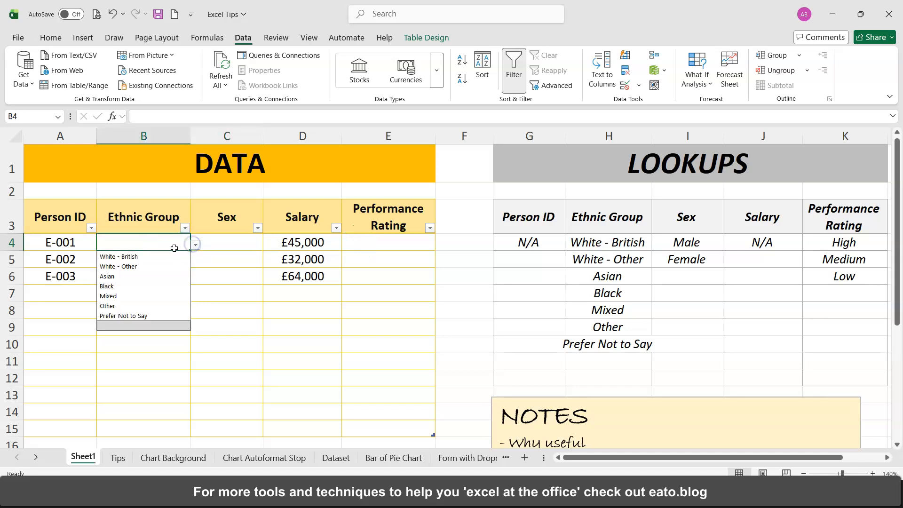
click(174, 246)
Add list data validation to the Performance Rating cells E4:E15 using the lookup range =$K$4:$K$7 as source
drag(395, 248, 407, 427)
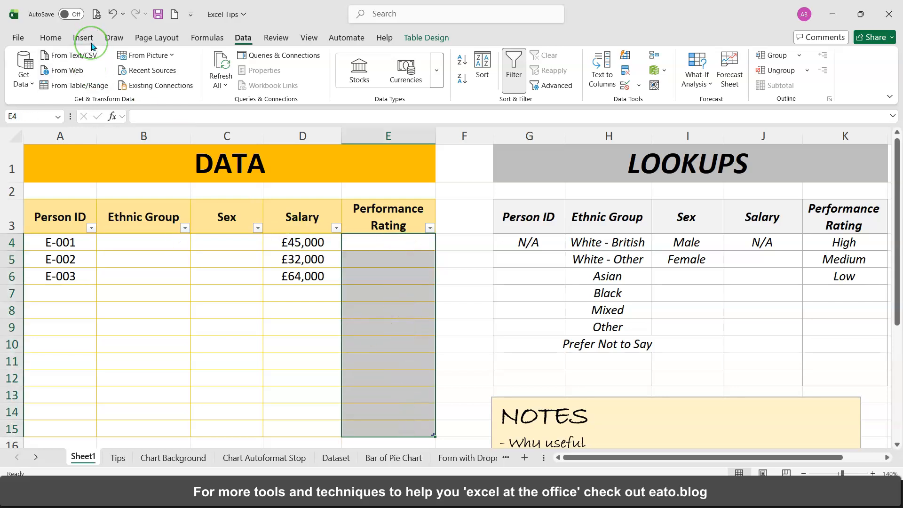
click(628, 88)
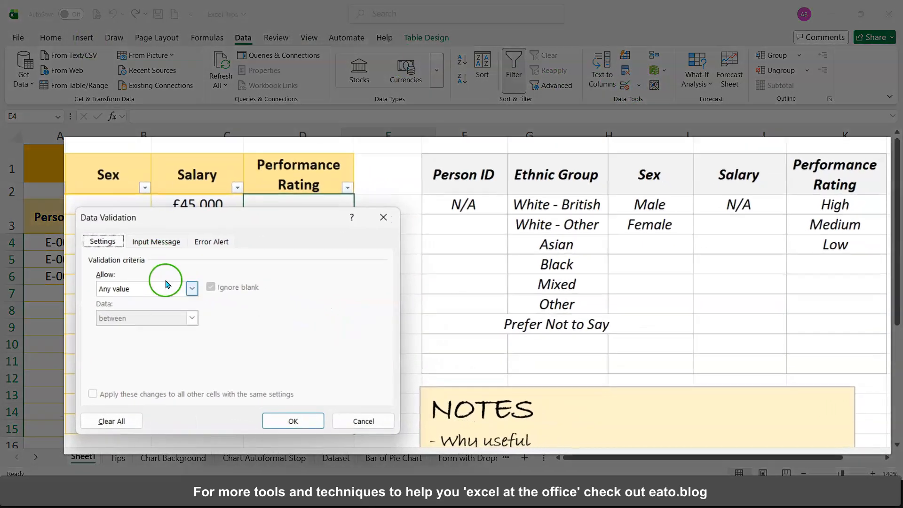
click(278, 314)
click(82, 321)
click(114, 338)
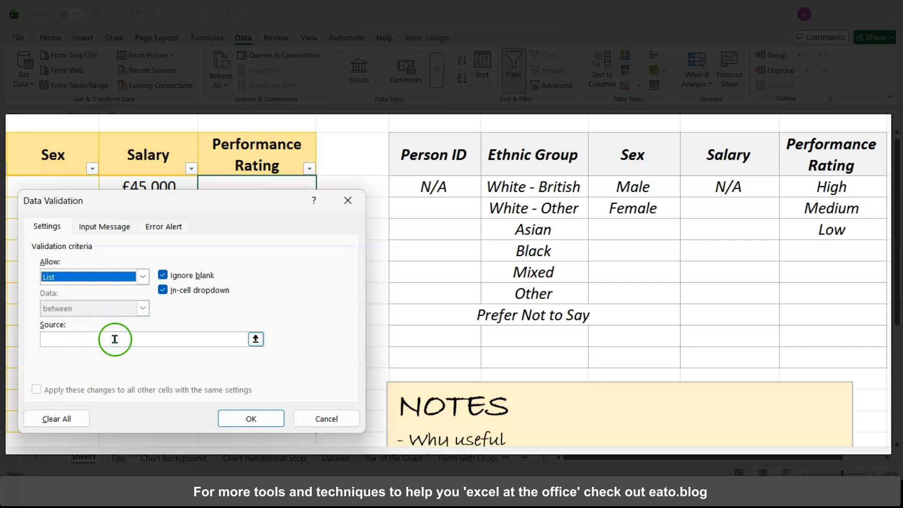
click(255, 339)
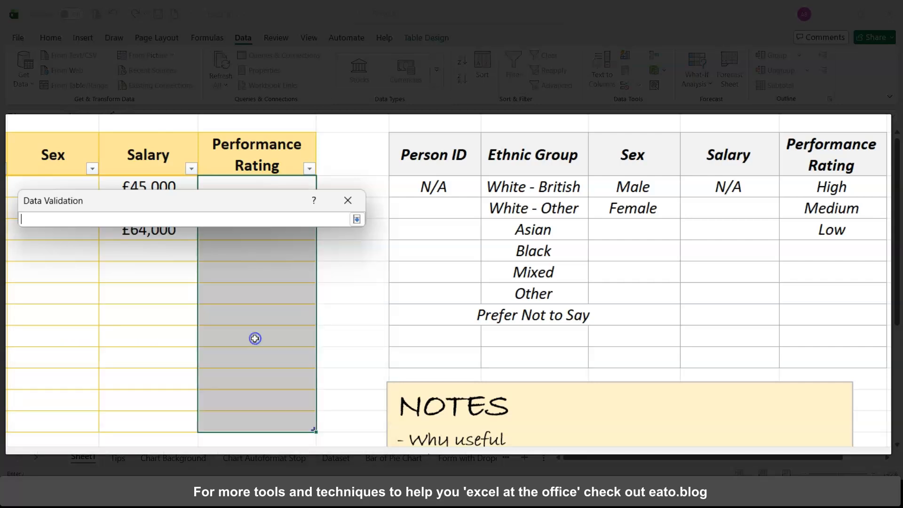
click(838, 190)
drag(838, 189, 841, 248)
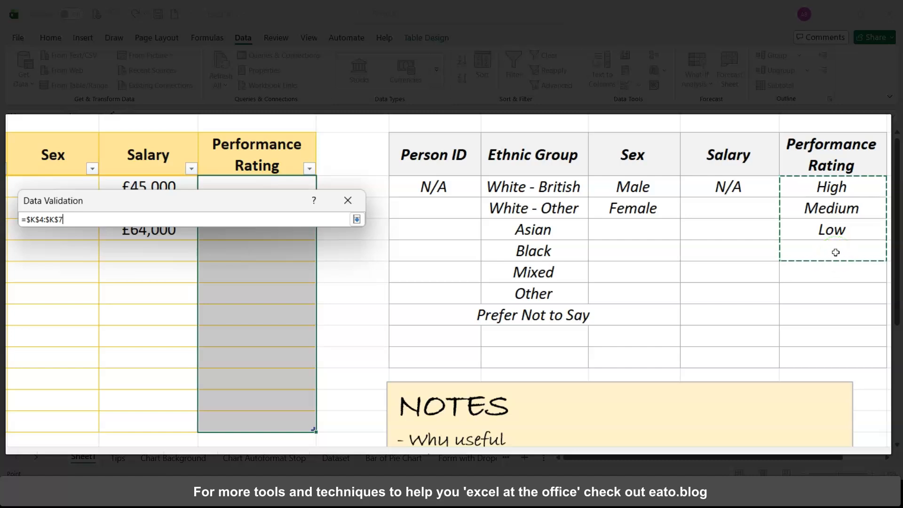
click(357, 219)
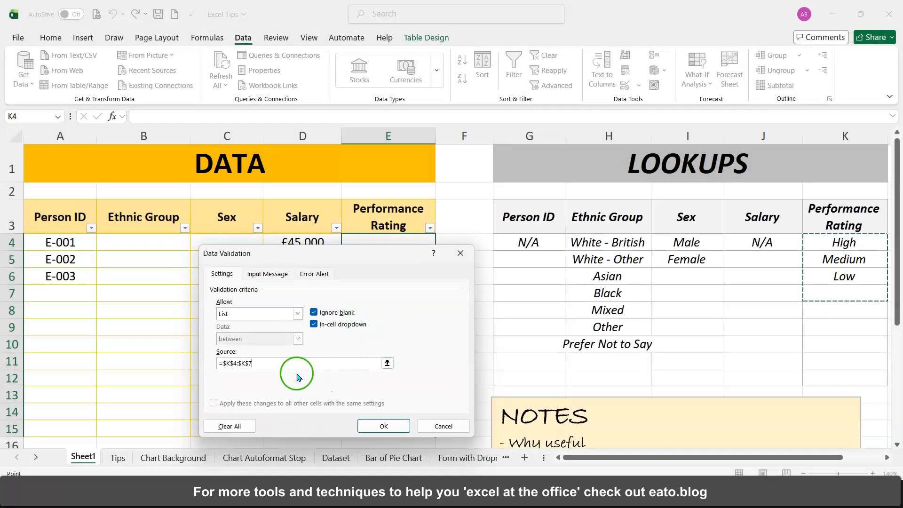
click(382, 426)
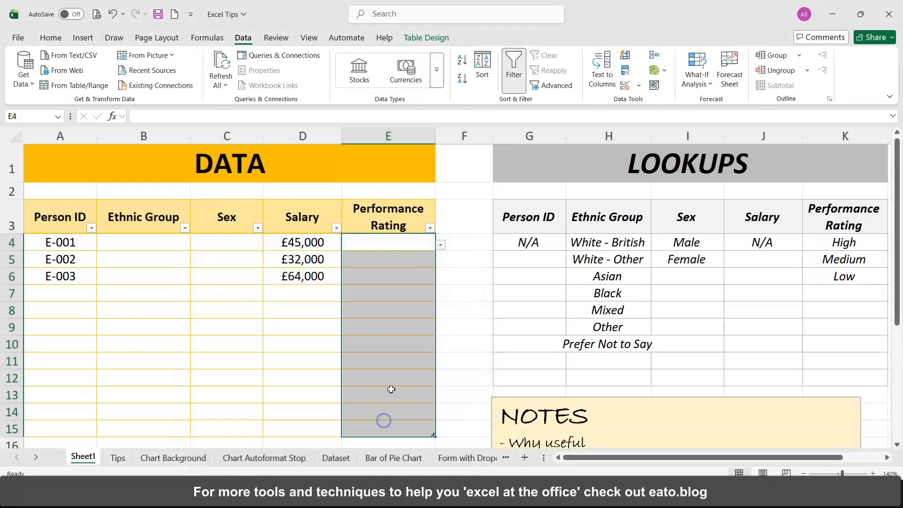
Choose performance ratings from the dropdown lists: Medium in E6, High in E5 and Medium in E4
click(394, 243)
click(395, 262)
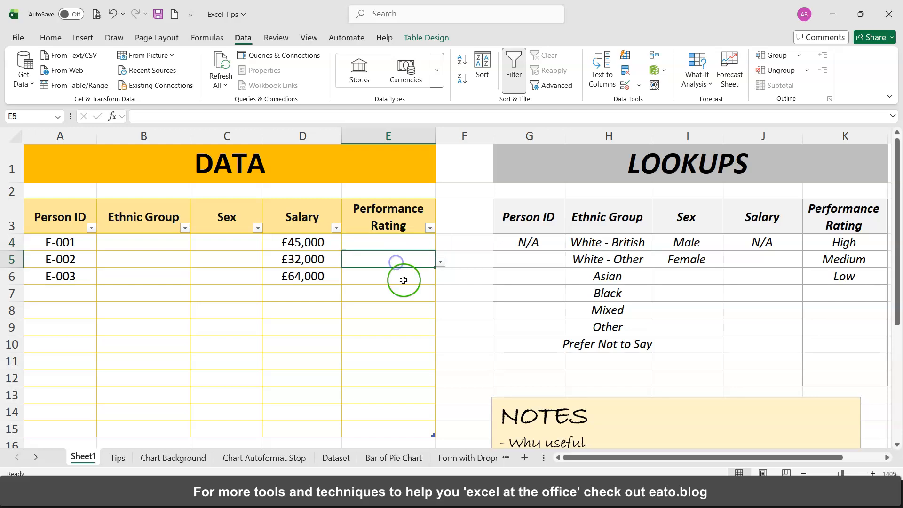
click(403, 280)
click(434, 280)
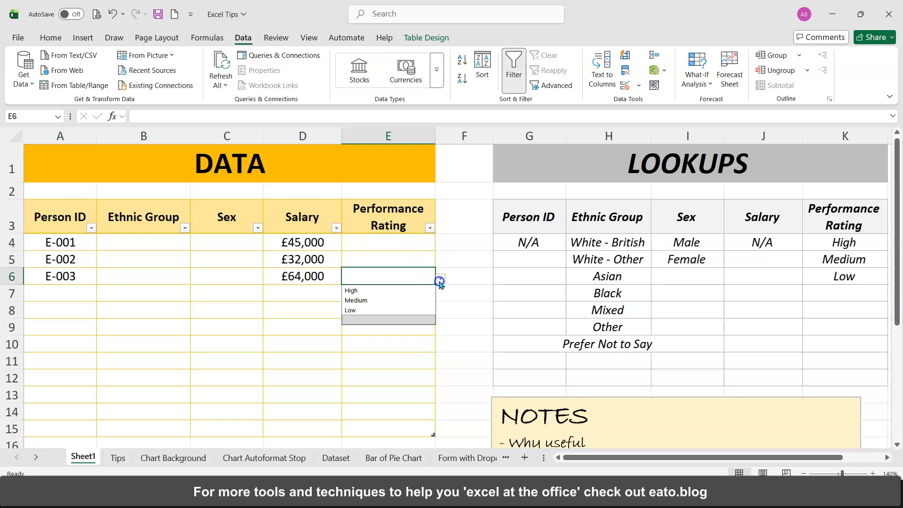
click(373, 305)
click(404, 257)
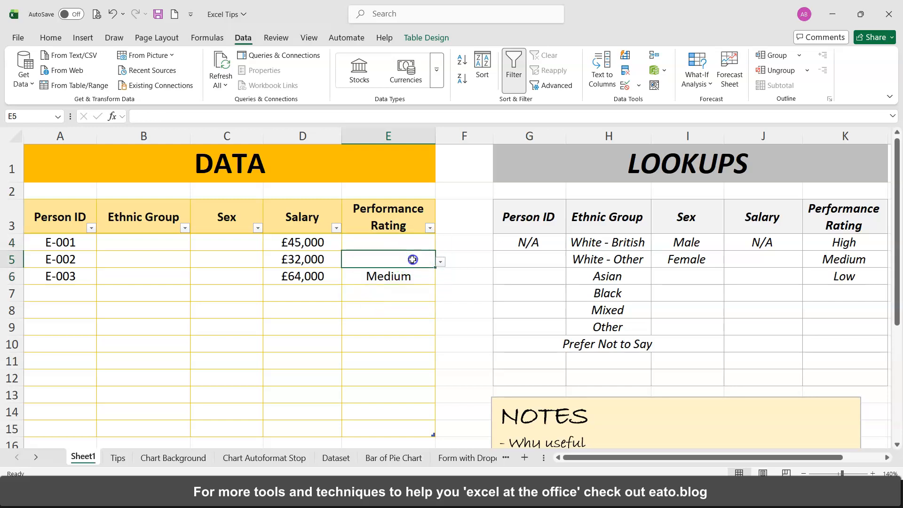
click(439, 262)
click(382, 273)
click(416, 248)
click(440, 245)
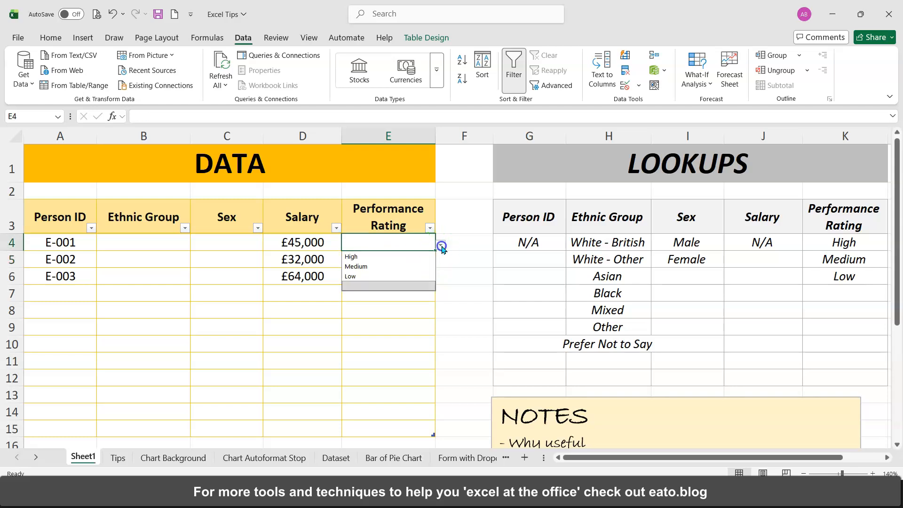
click(394, 270)
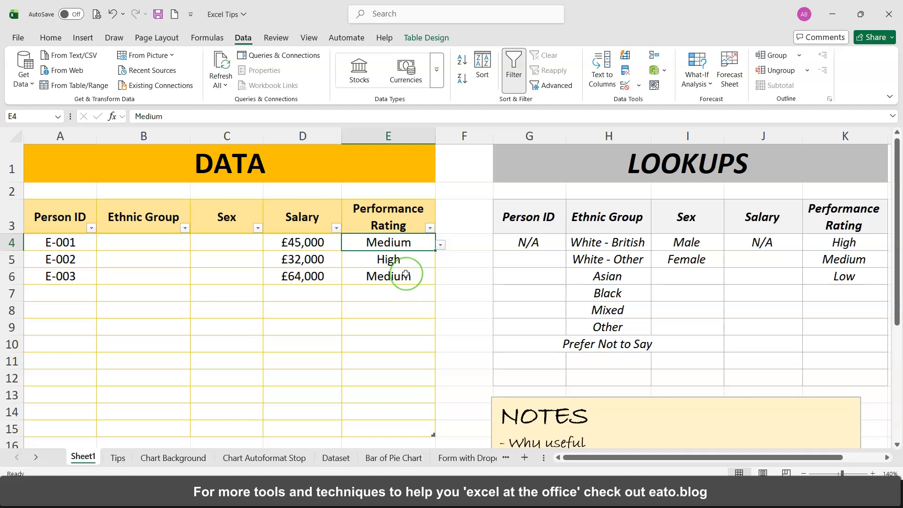
Clear all data validation settings from the Sex cells C4:C15
scroll(405, 273, down, 2)
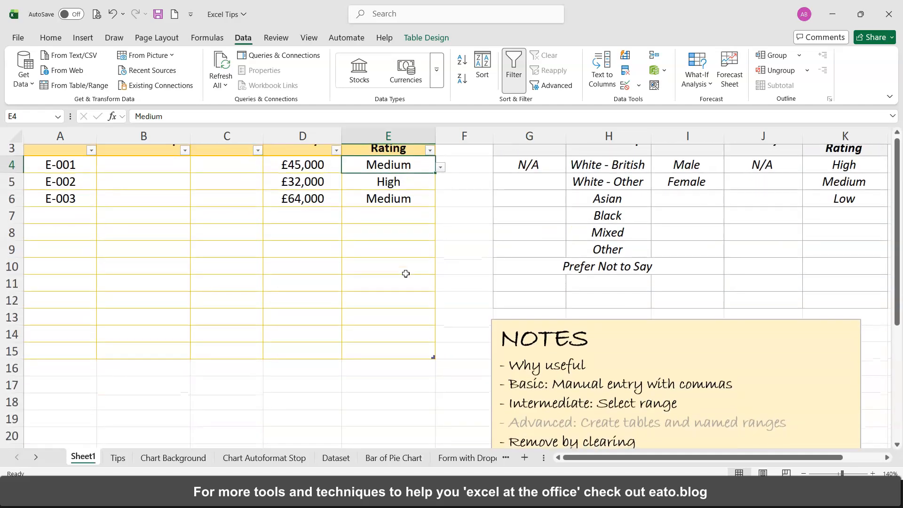
scroll(406, 274, up, 2)
drag(213, 227, 229, 416)
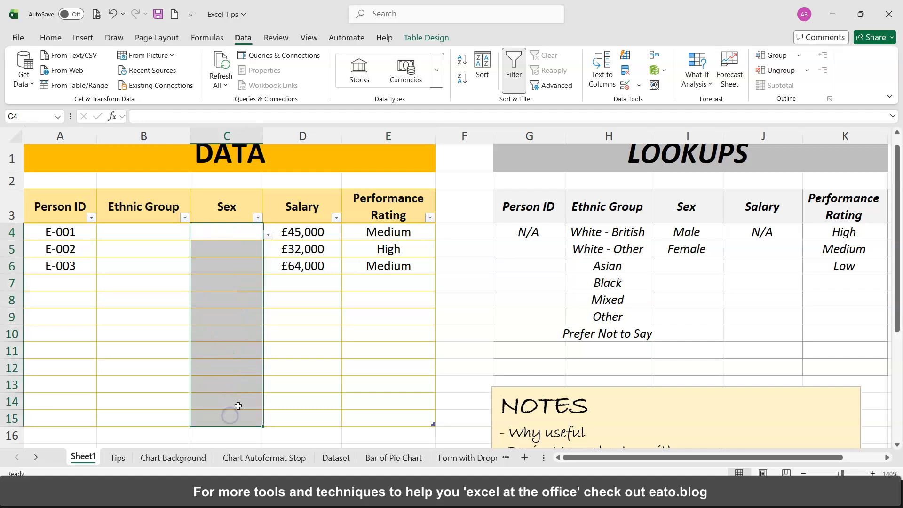
click(629, 86)
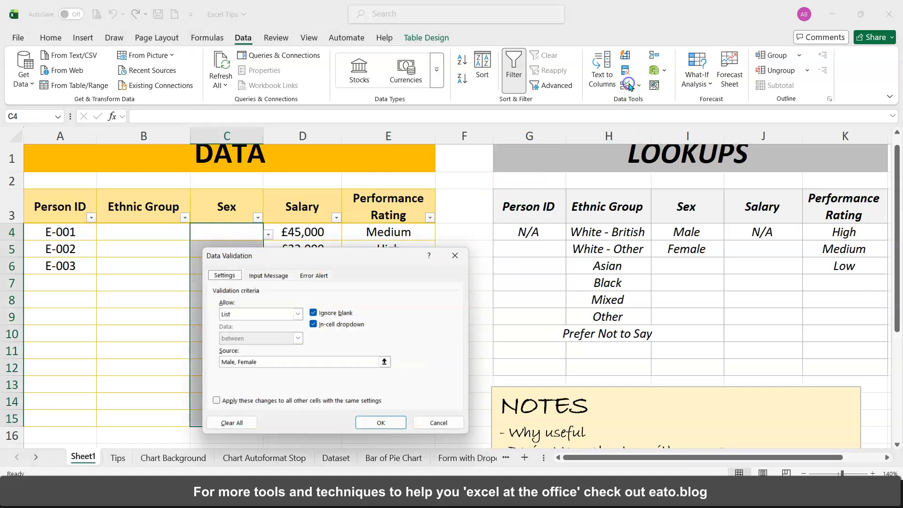
click(225, 426)
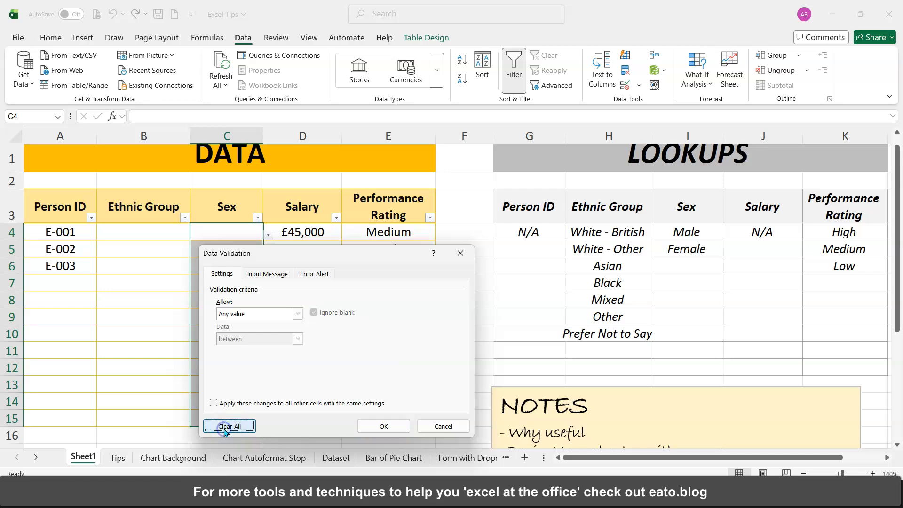
click(384, 426)
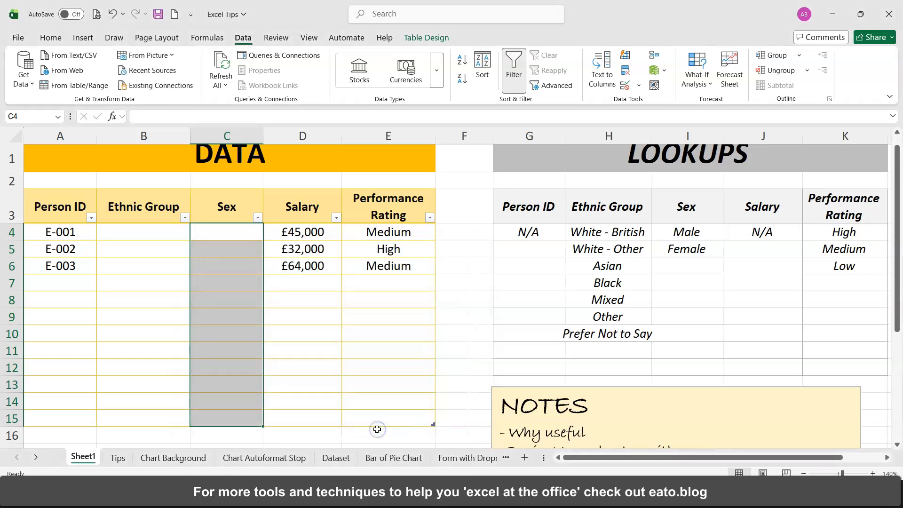
click(230, 233)
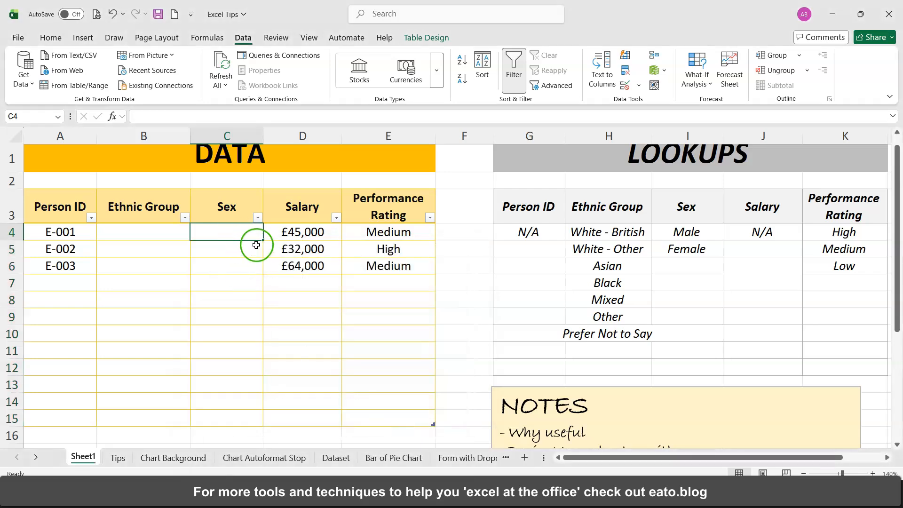
Add the item Very Low to the Performance Rating lookup list in cell K7
scroll(252, 253, down, 2)
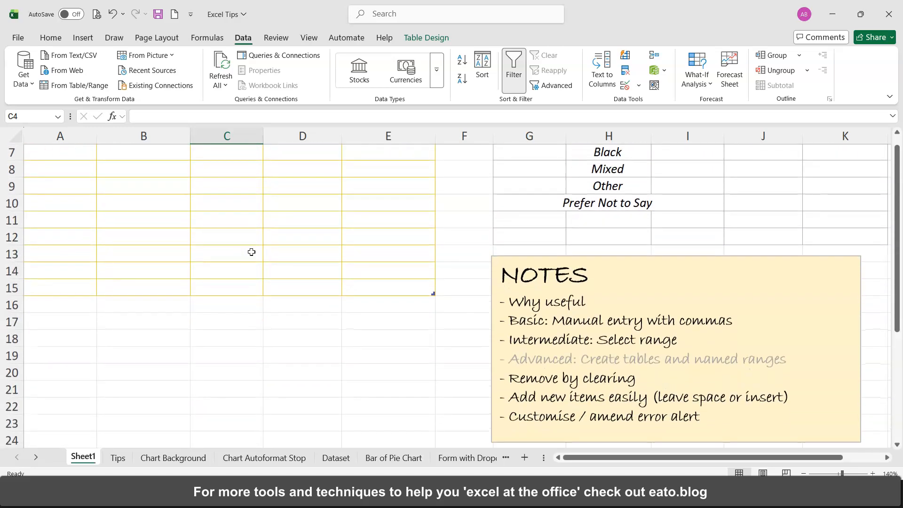
scroll(251, 252, up, 2)
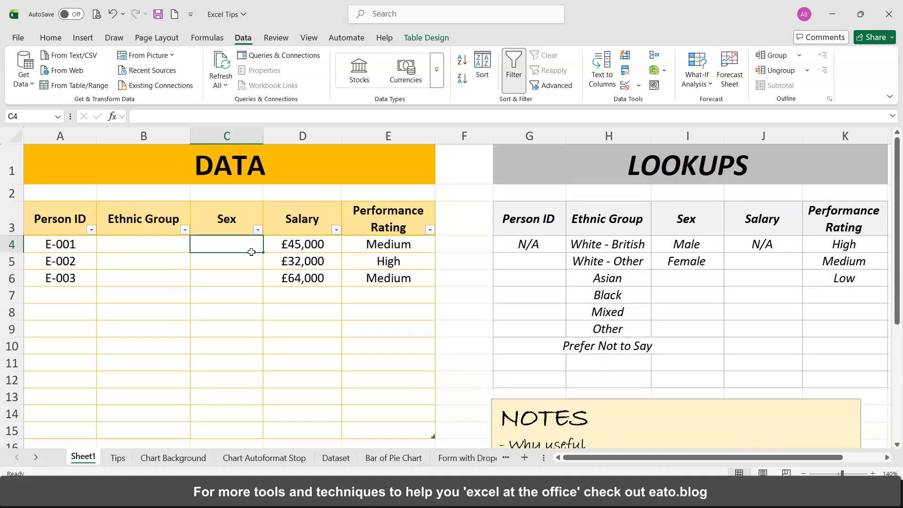
click(410, 246)
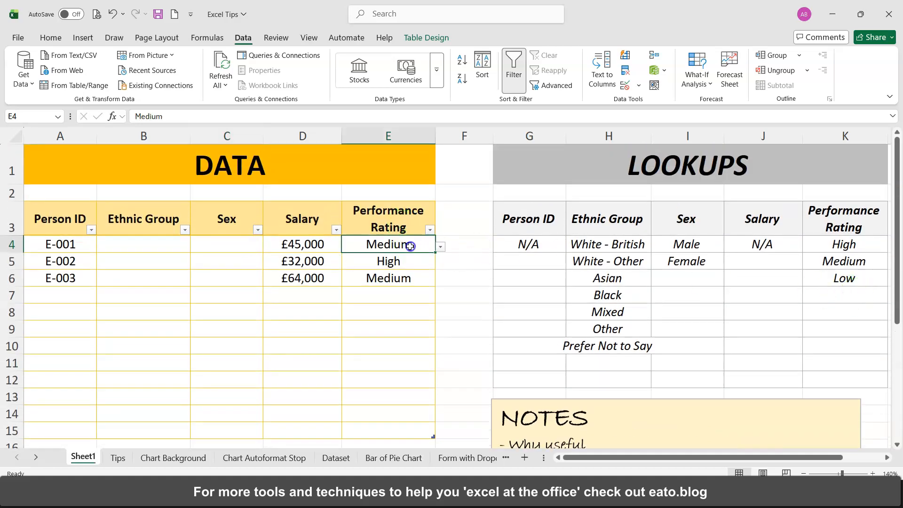
click(439, 247)
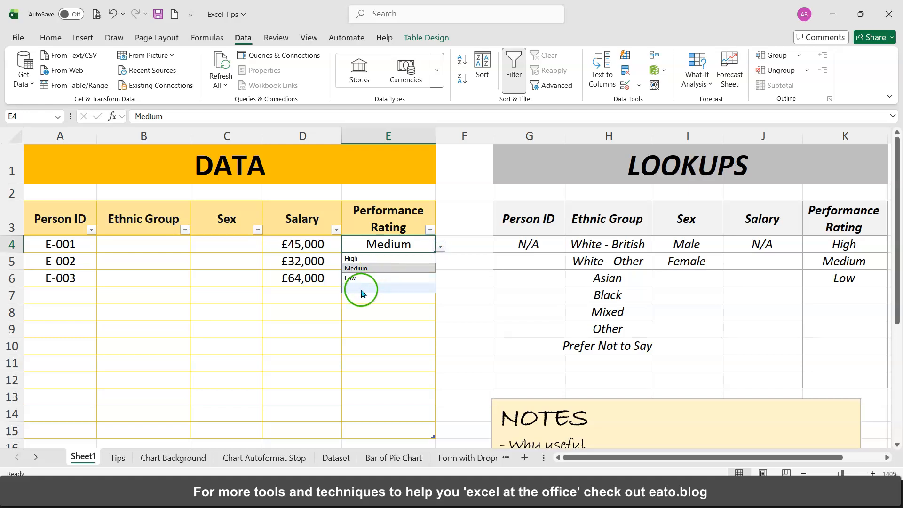
click(848, 292)
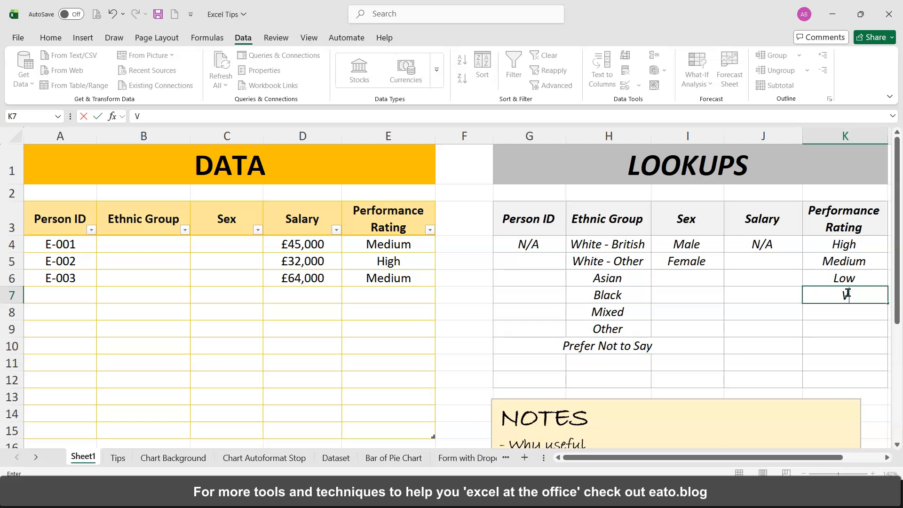
text(Very Low)
key(Return)
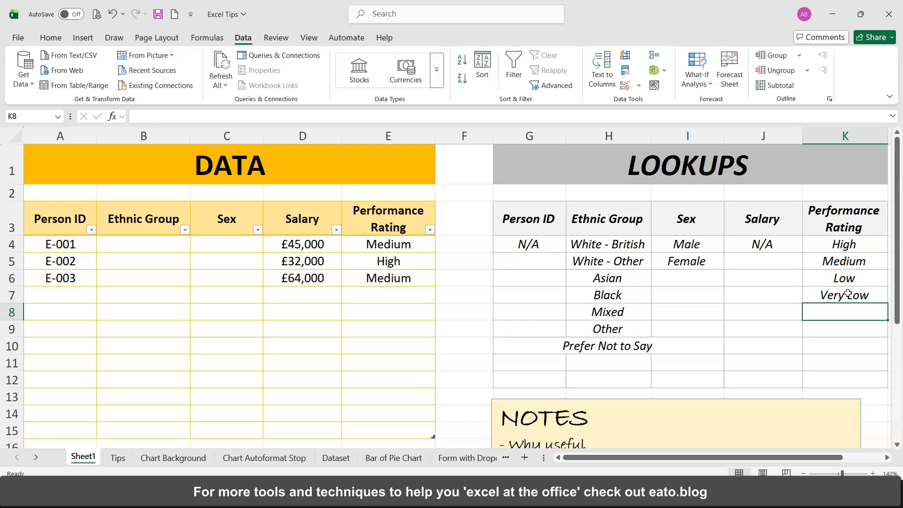
Check the dropdown choices offered in Performance Rating cell E4
click(432, 244)
click(440, 247)
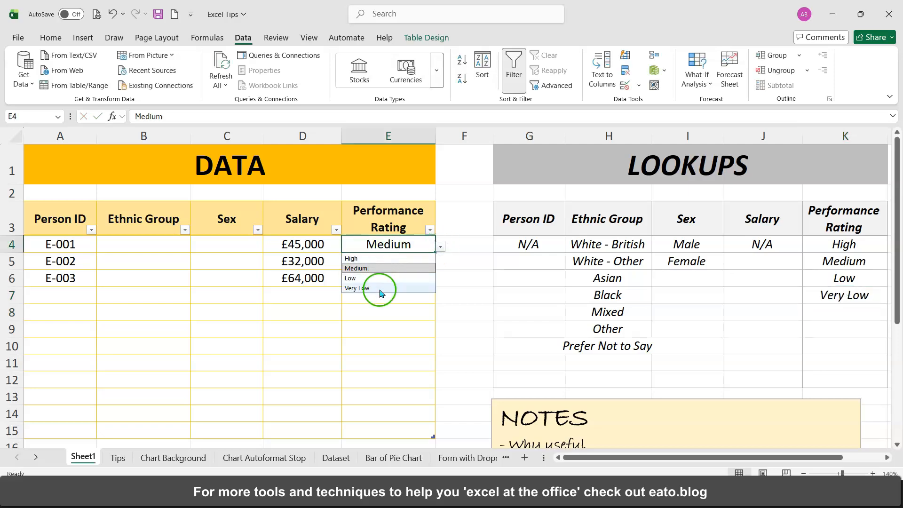
click(434, 244)
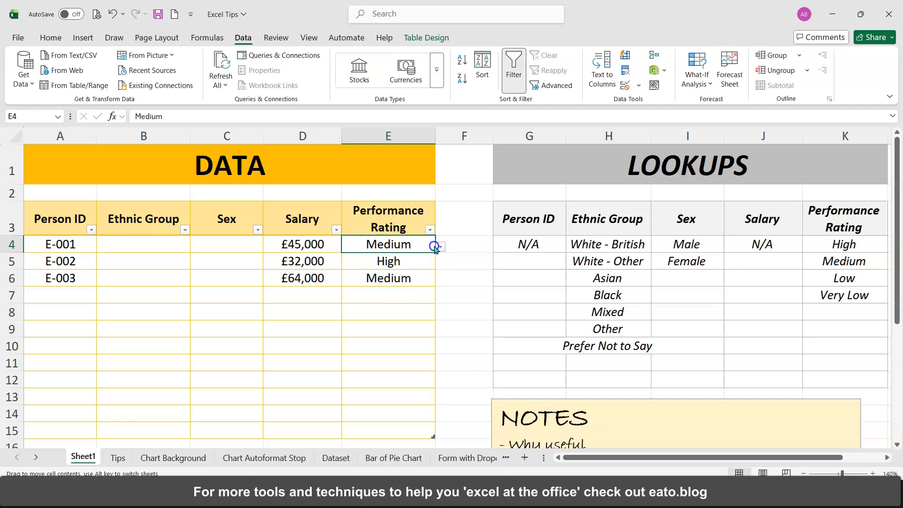
Insert a cell at K5 in the Performance Rating lookup list, shifting cells down, and enter Med High in it
click(860, 281)
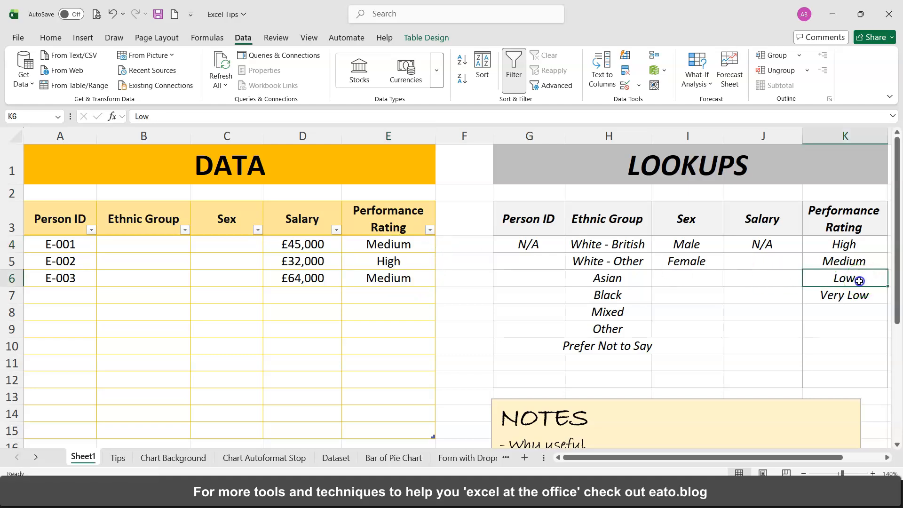
click(852, 256)
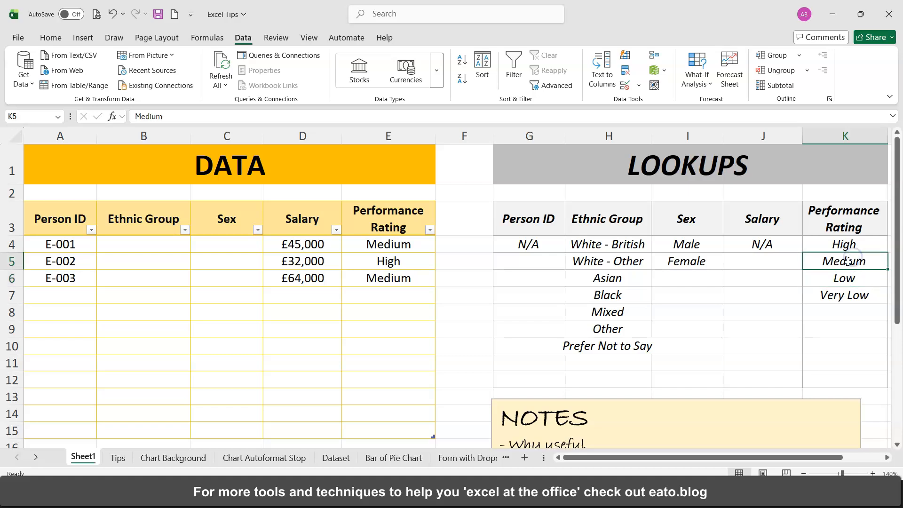
mouse_move(849, 262)
mouse_down()
mouse_move(842, 278)
mouse_move(849, 265)
mouse_up()
right_click(847, 260)
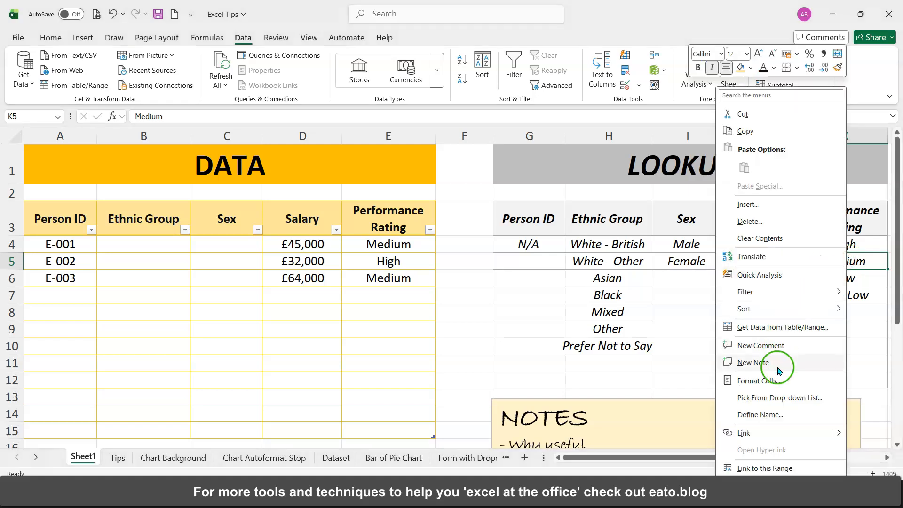
click(772, 204)
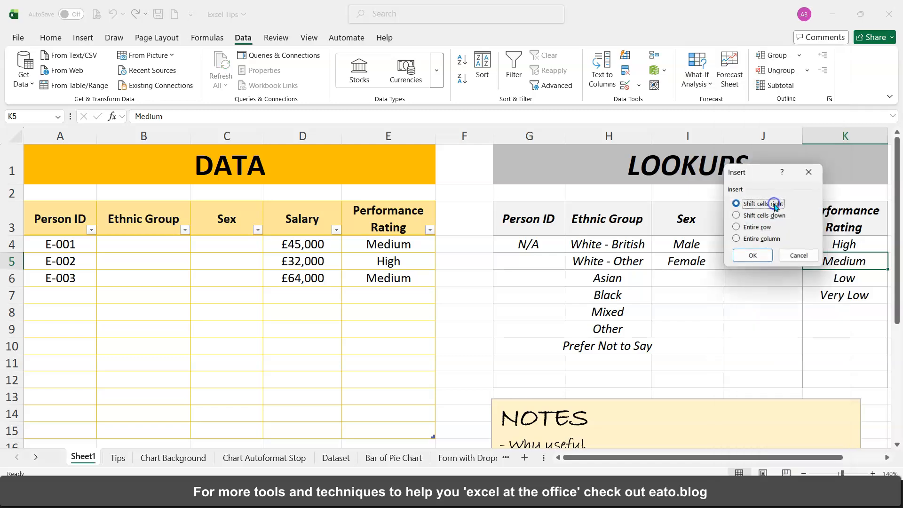
click(764, 216)
click(753, 257)
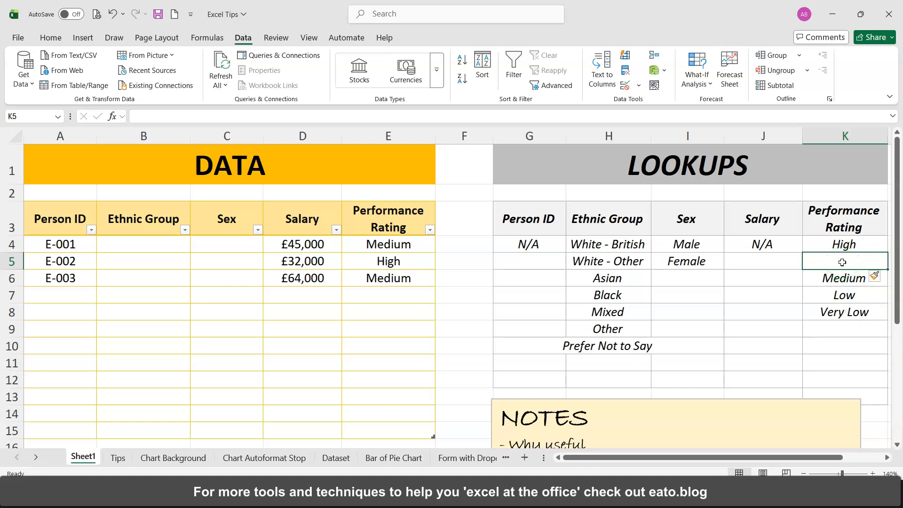
text(Med High)
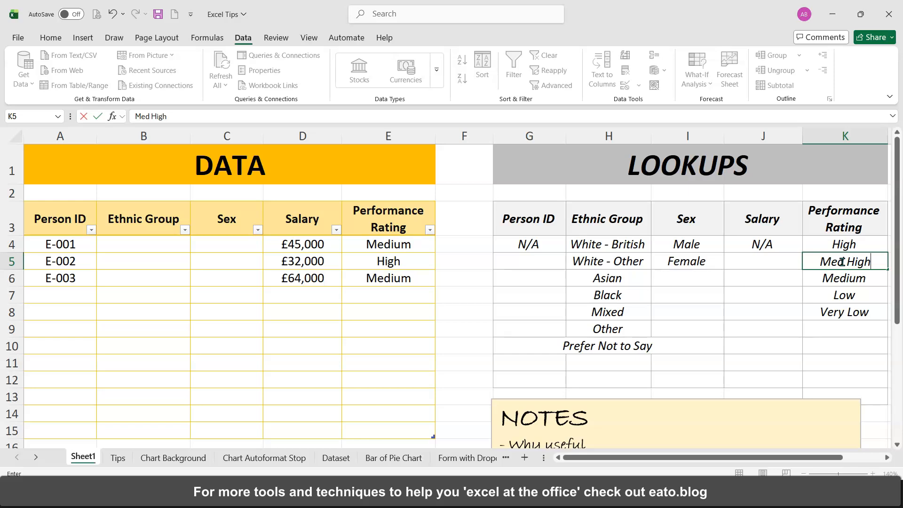
key(Return)
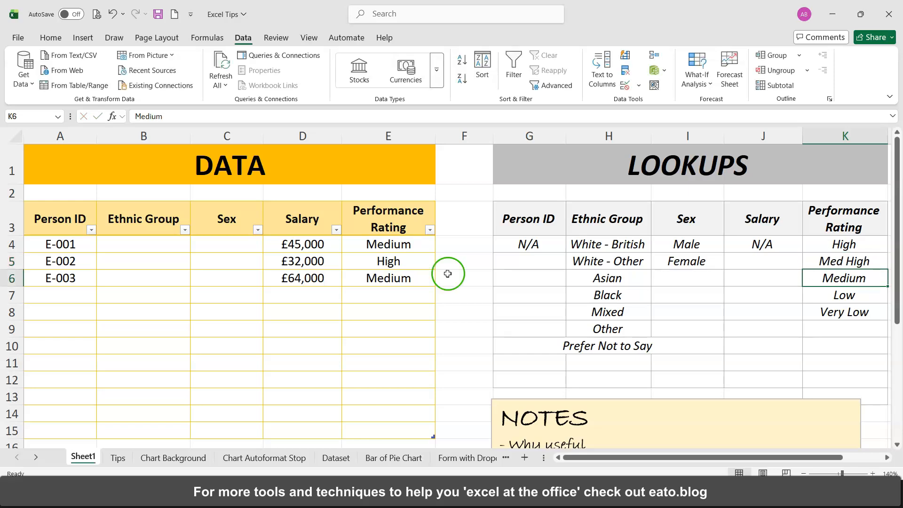
Check the dropdown choices offered in Performance Rating cell E5
click(397, 260)
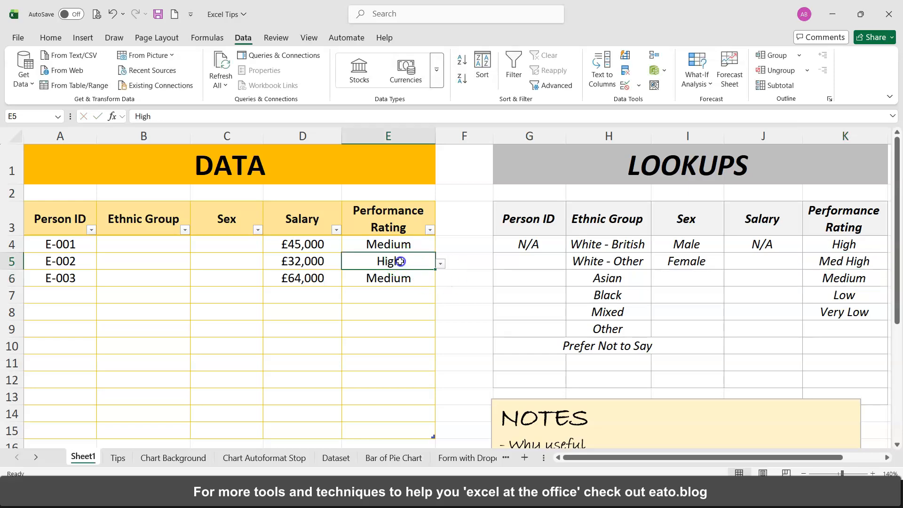
click(441, 264)
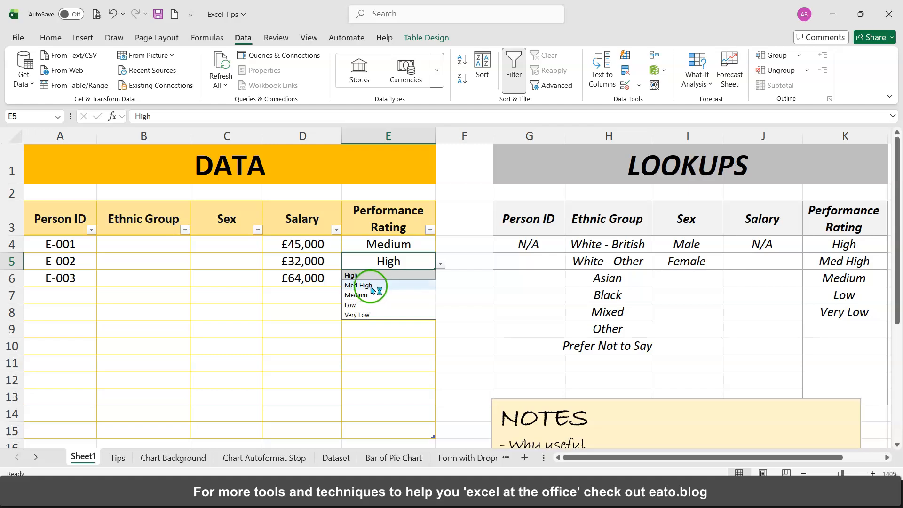
click(429, 261)
scroll(428, 258, down, 1)
scroll(428, 259, up, 1)
Set Performance Rating cell E4 to Med High using the suggestions offered for matching text
click(395, 245)
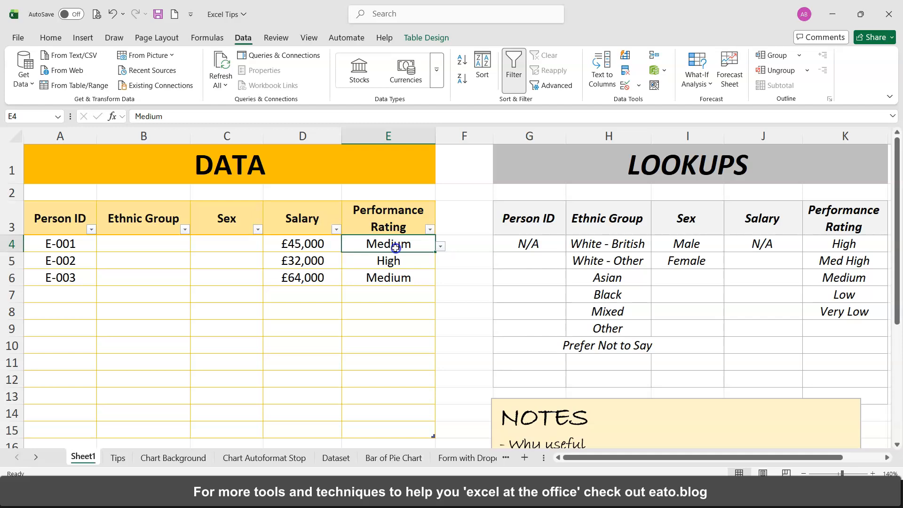
text(Me)
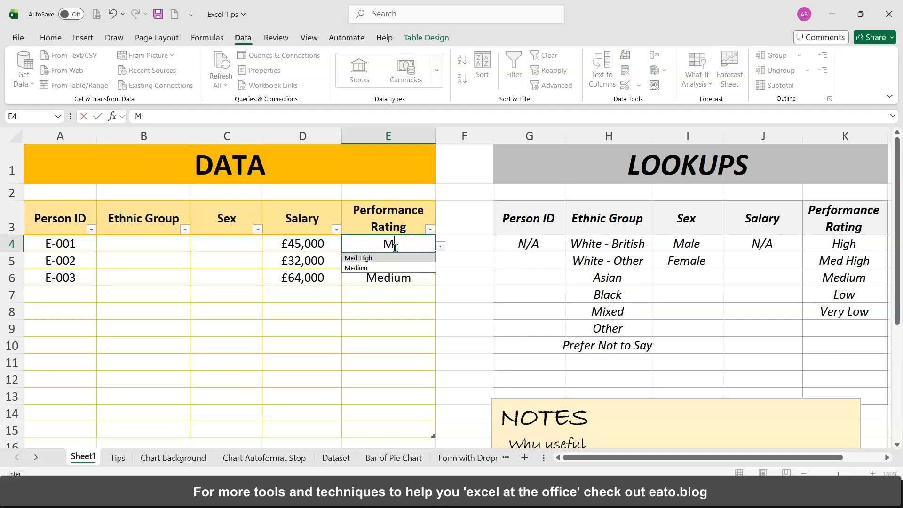
key(Down)
key(Return)
Try to enter the unlisted value NO in Performance Rating cell E4 and discard the entry
click(395, 247)
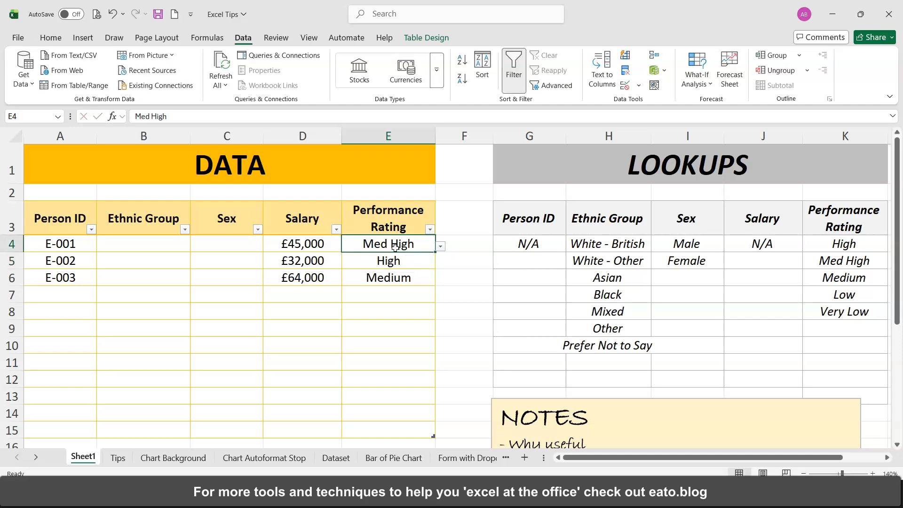
text(NO)
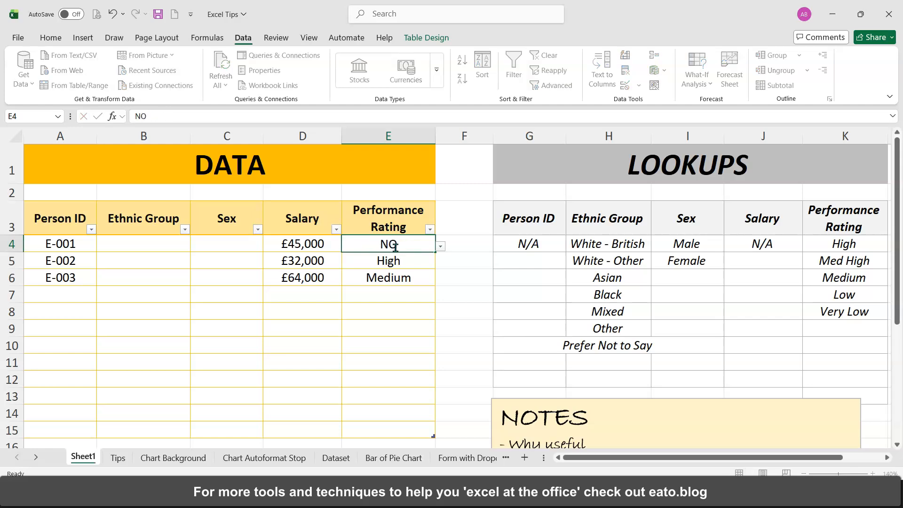
key(Return)
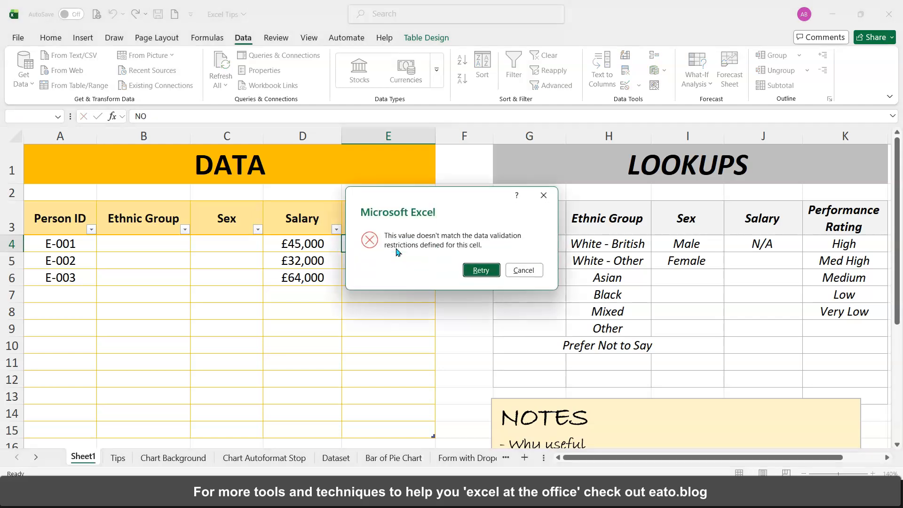
click(488, 270)
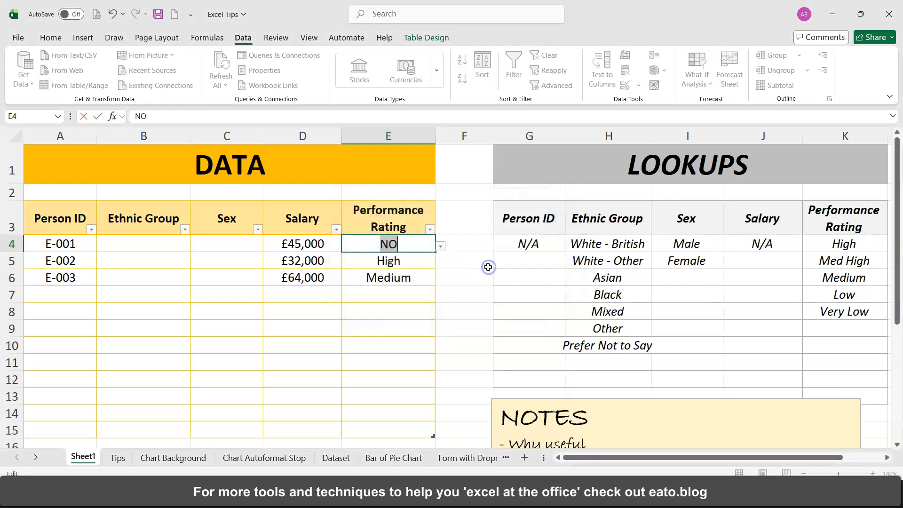
key(Escape)
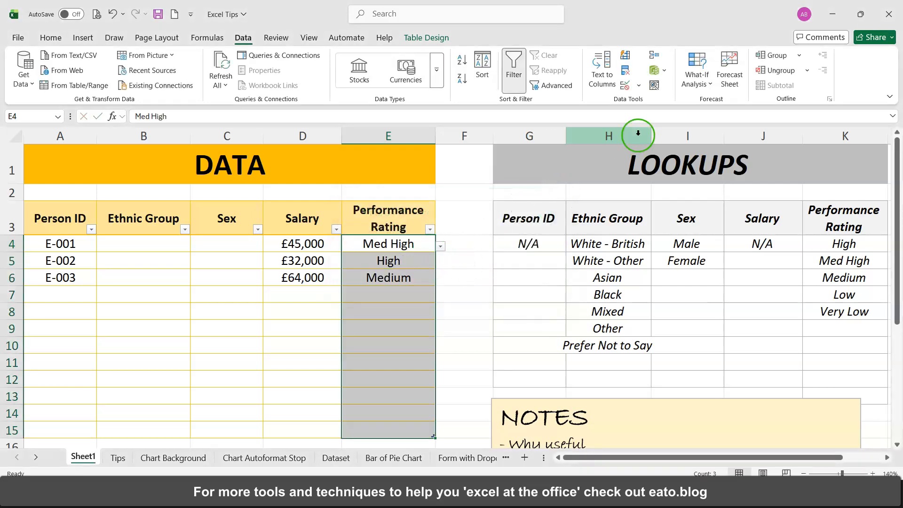
Give the data validation of E4:E15 a Stop error alert titled "Choose category" with the message "Choose from list"
click(625, 84)
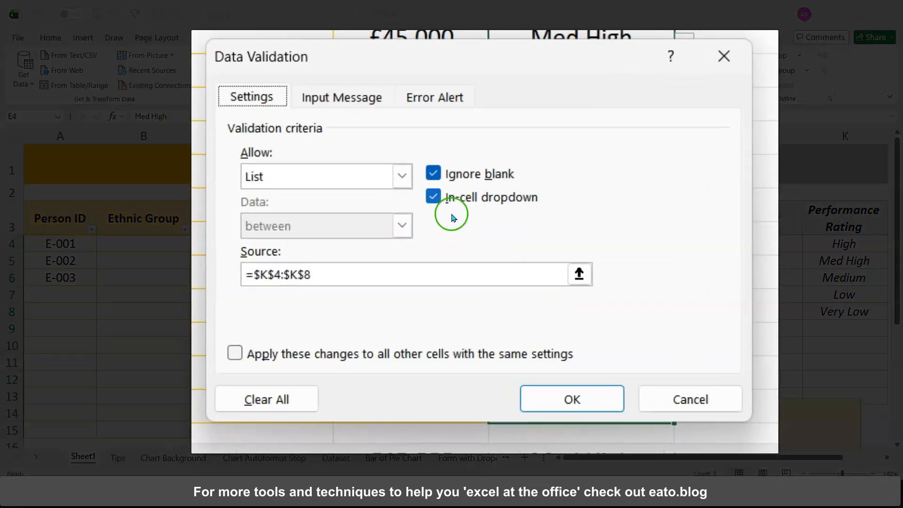
click(427, 100)
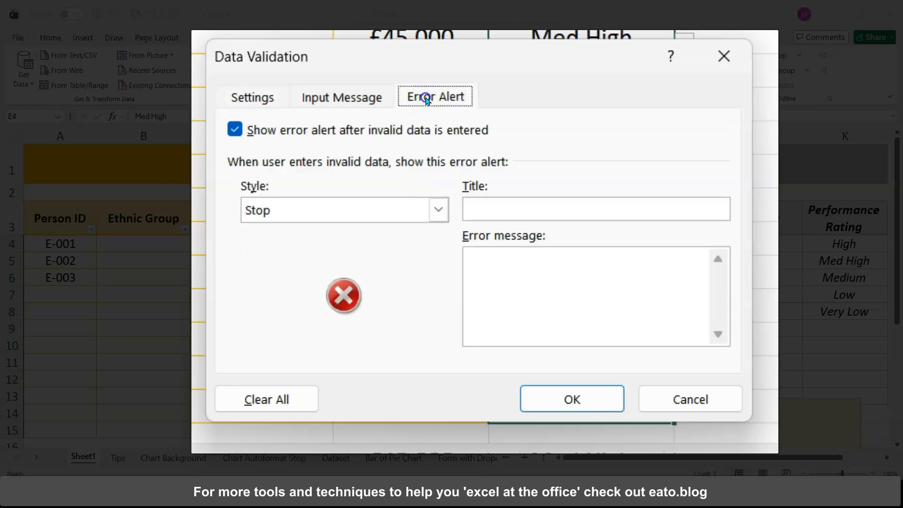
click(437, 217)
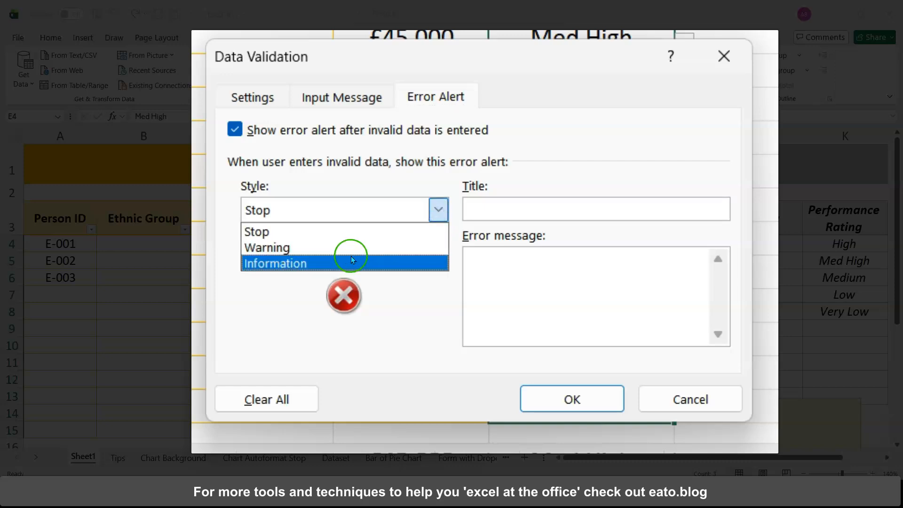
click(416, 222)
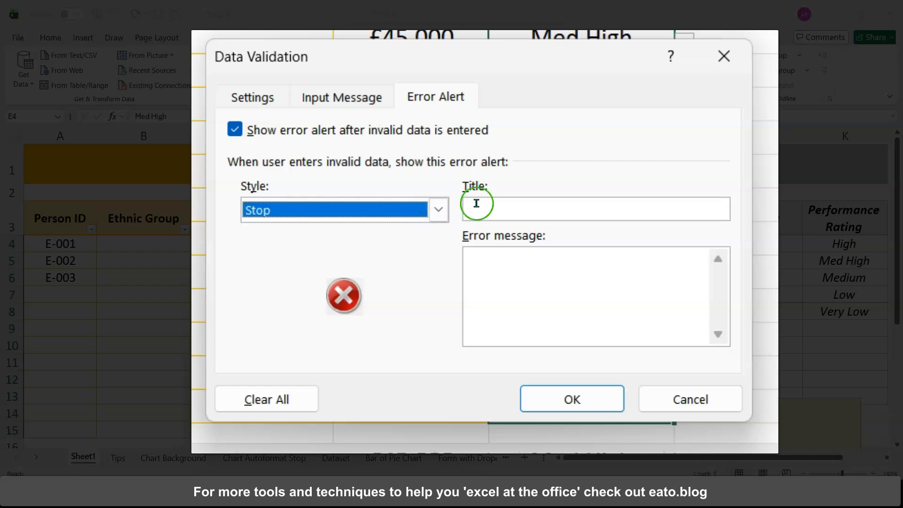
click(531, 204)
text(C)
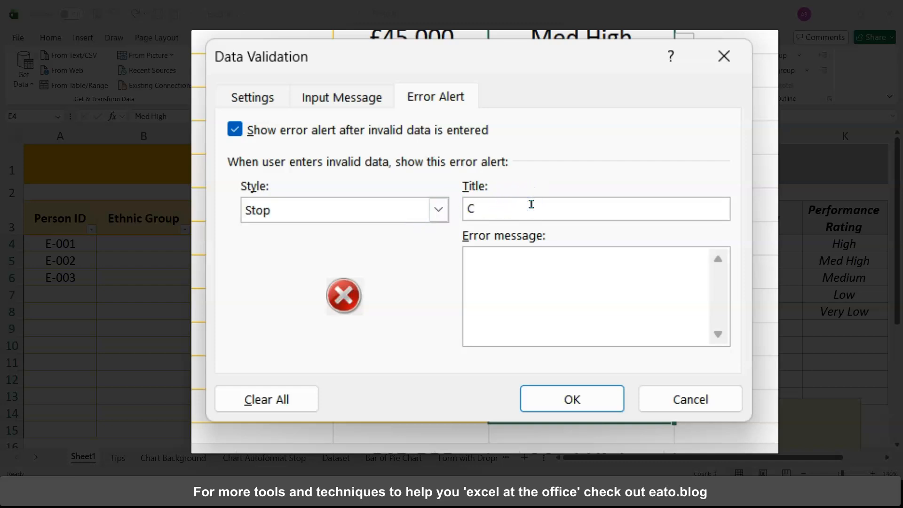
text(hoose category)
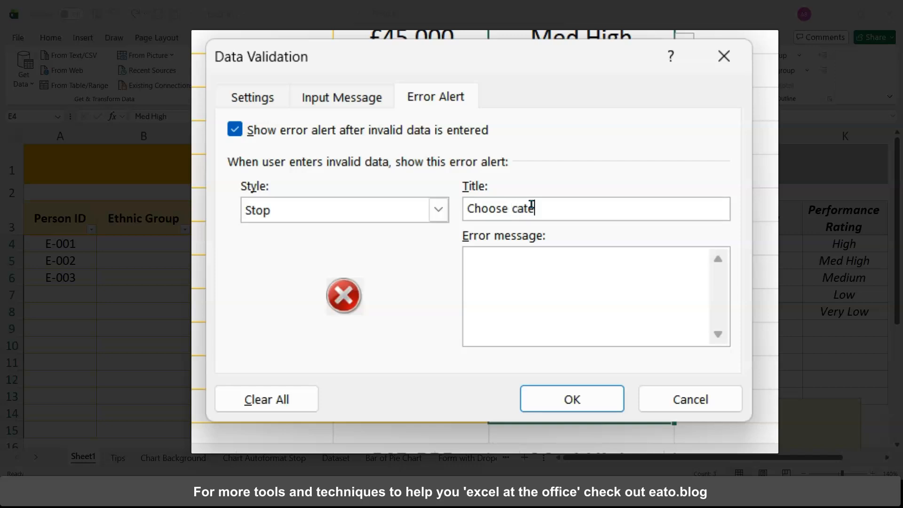
click(532, 263)
text(Choose from list)
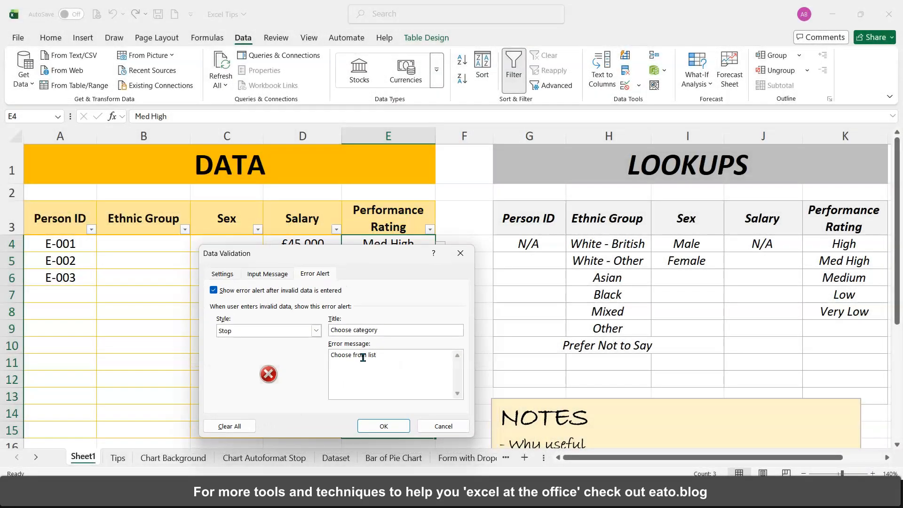
click(429, 419)
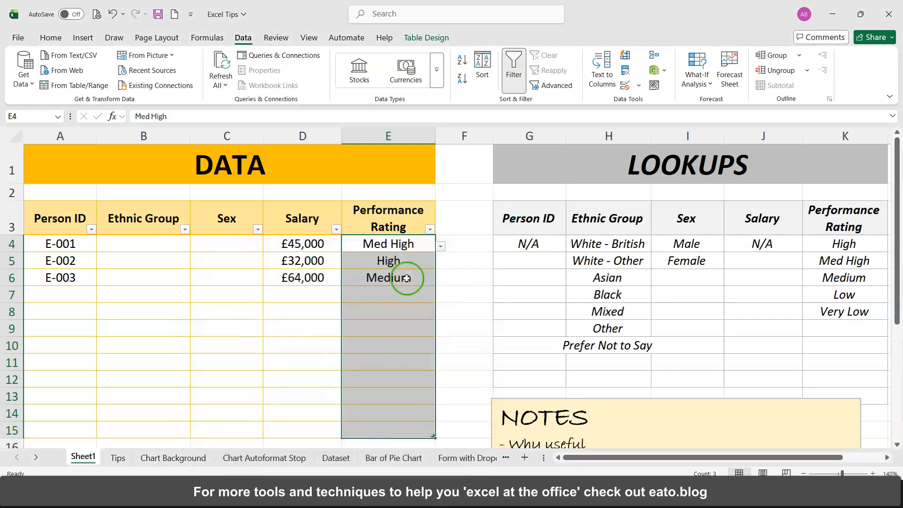
Test the custom error alert by entering NO in Performance Rating cell E4, and cancel the entry
click(385, 246)
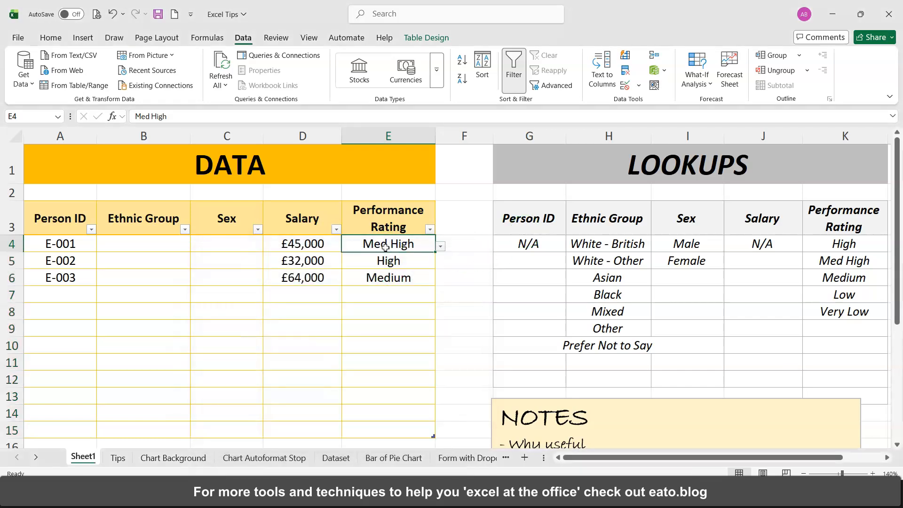
text(NO)
key(Return)
click(421, 240)
click(375, 210)
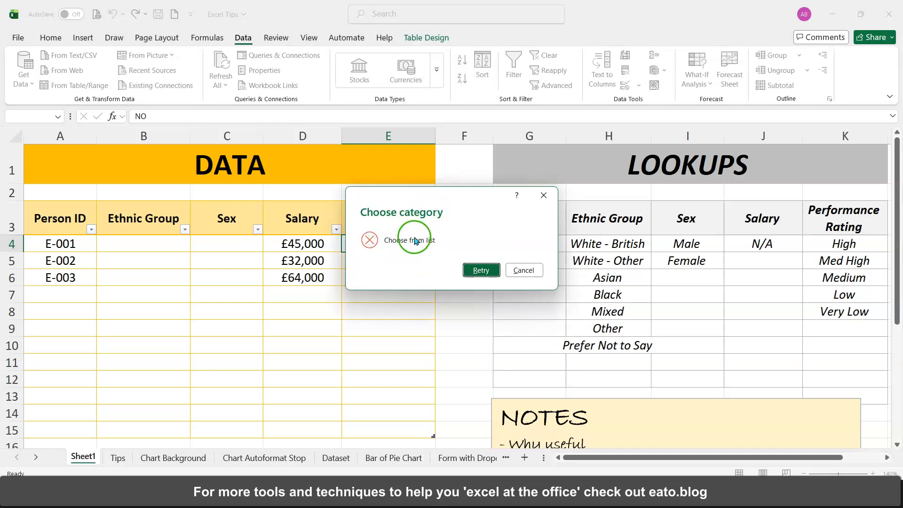
click(518, 271)
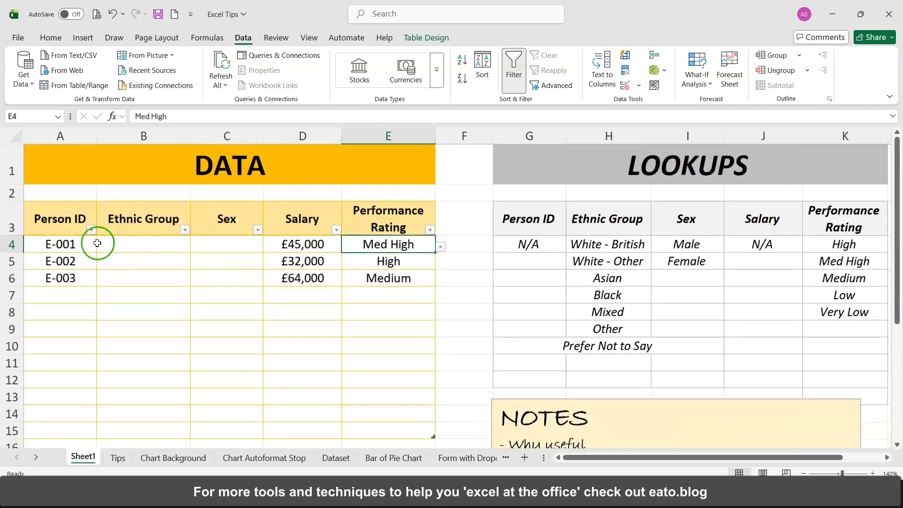
click(60, 243)
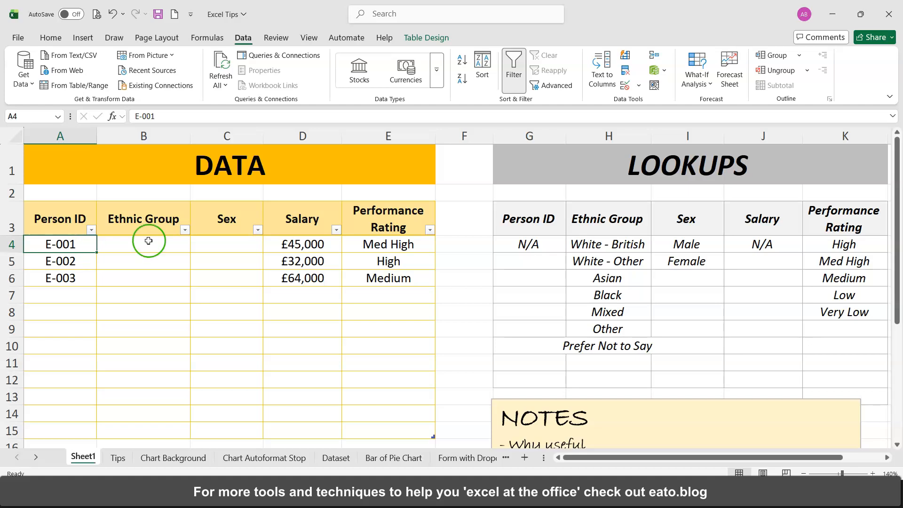
drag(126, 175, 340, 162)
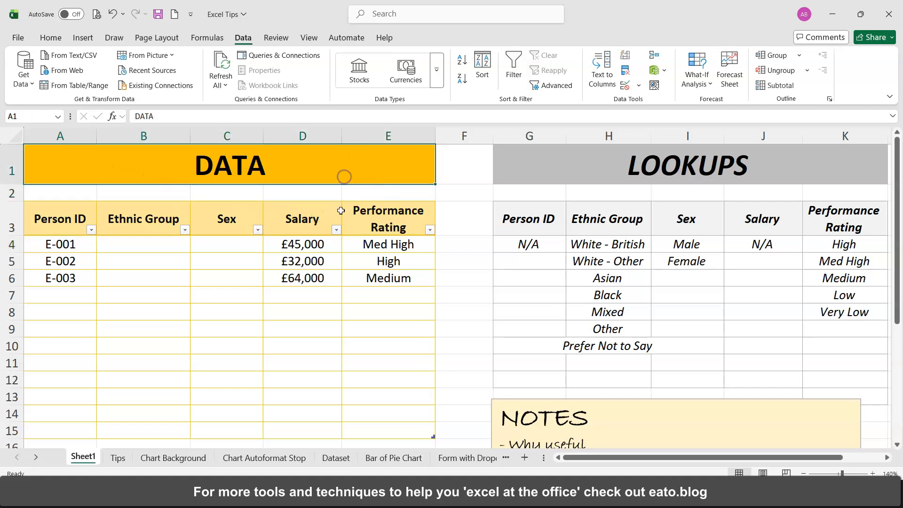